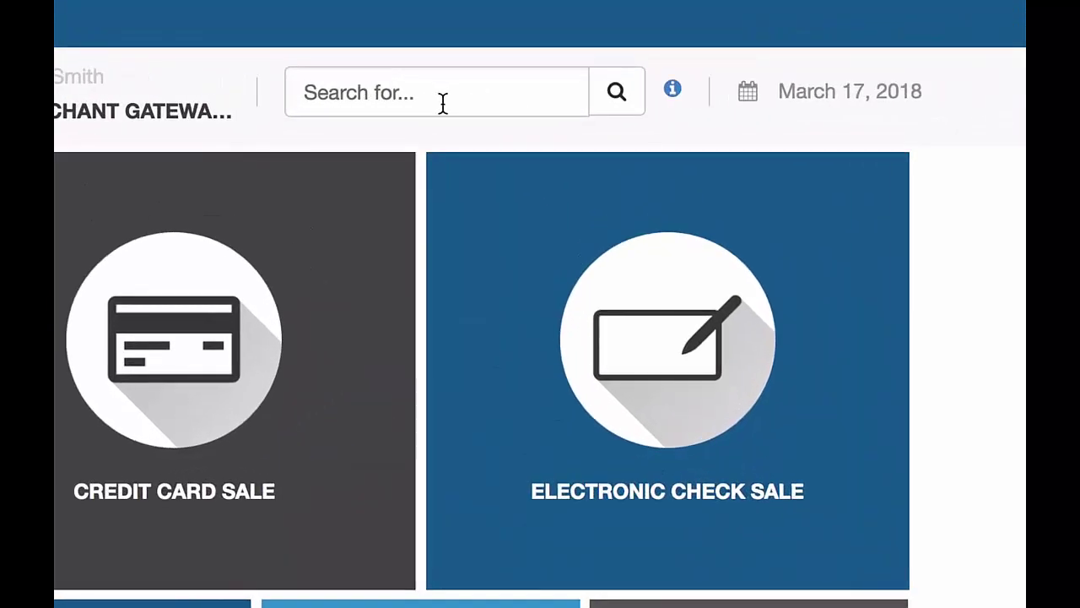
- Check which values the quick search accepts, and search recent transactions by the customer's last name
click(441, 104)
mouse_move(673, 91)
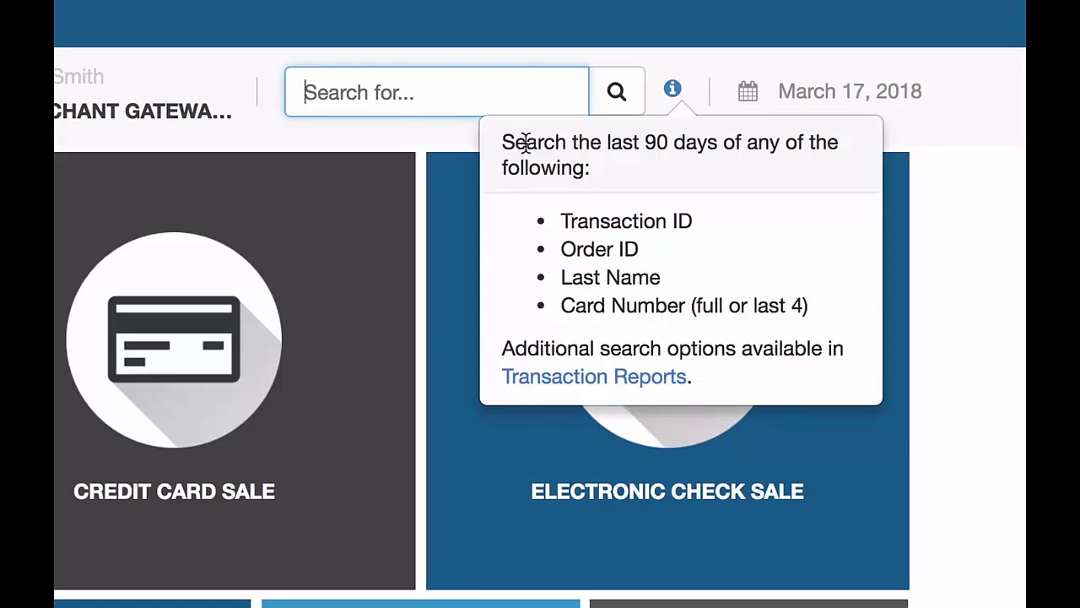
text(Doe)
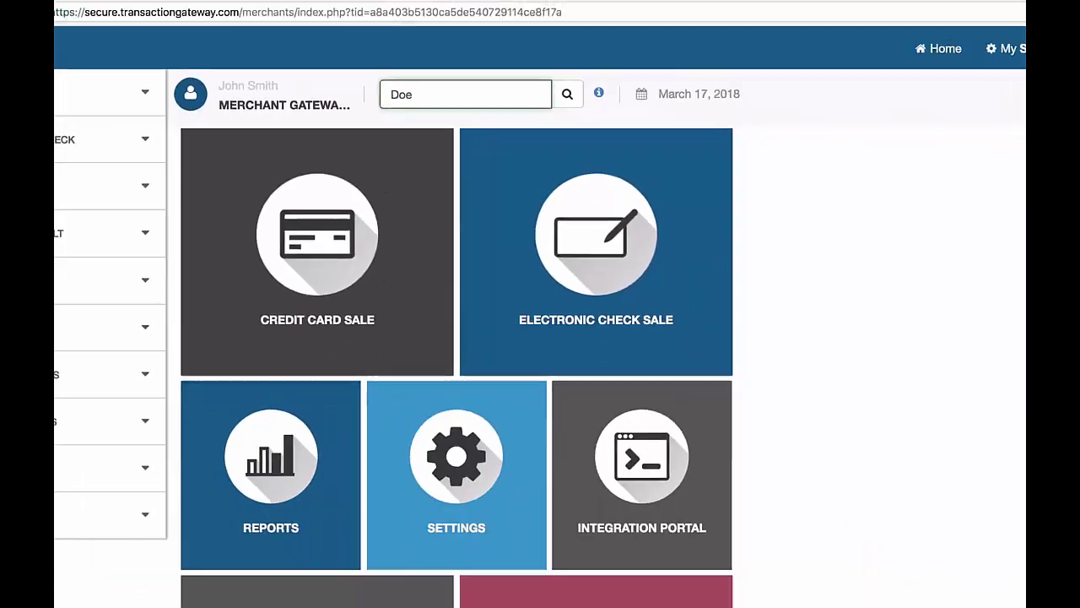
key(Return)
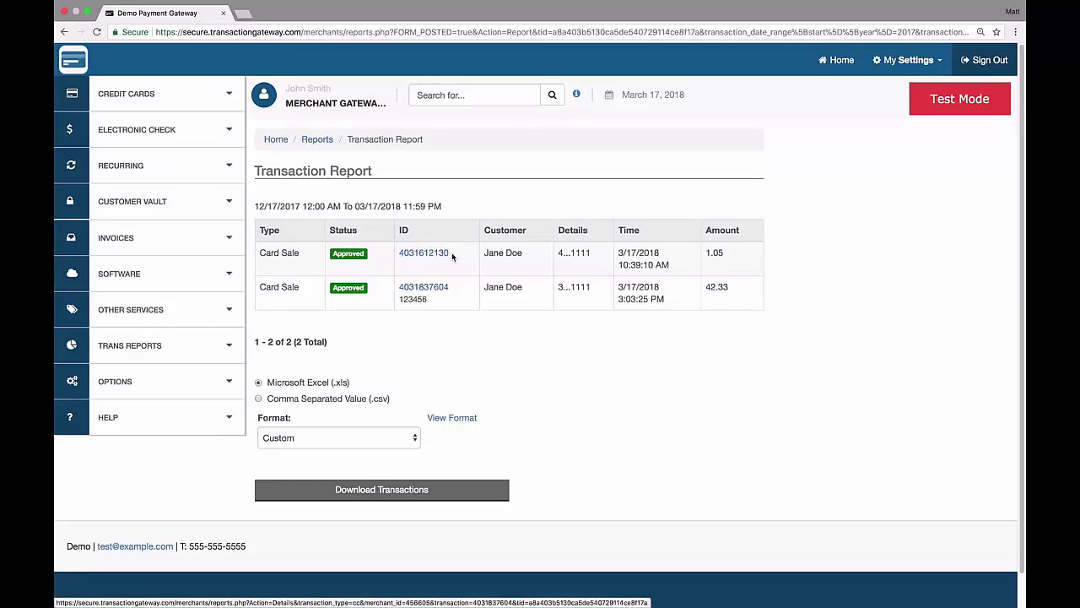
- Copy the transaction ID of the first listed card sale and search transactions by that ID
drag(452, 250, 399, 259)
key(super+c)
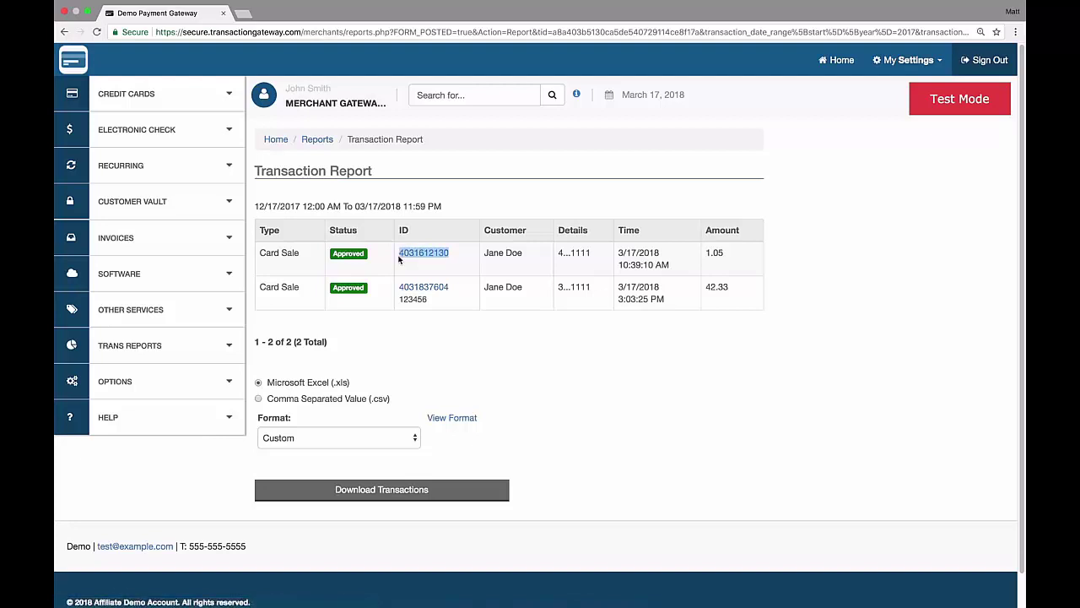
click(470, 92)
key(super+v)
key(Return)
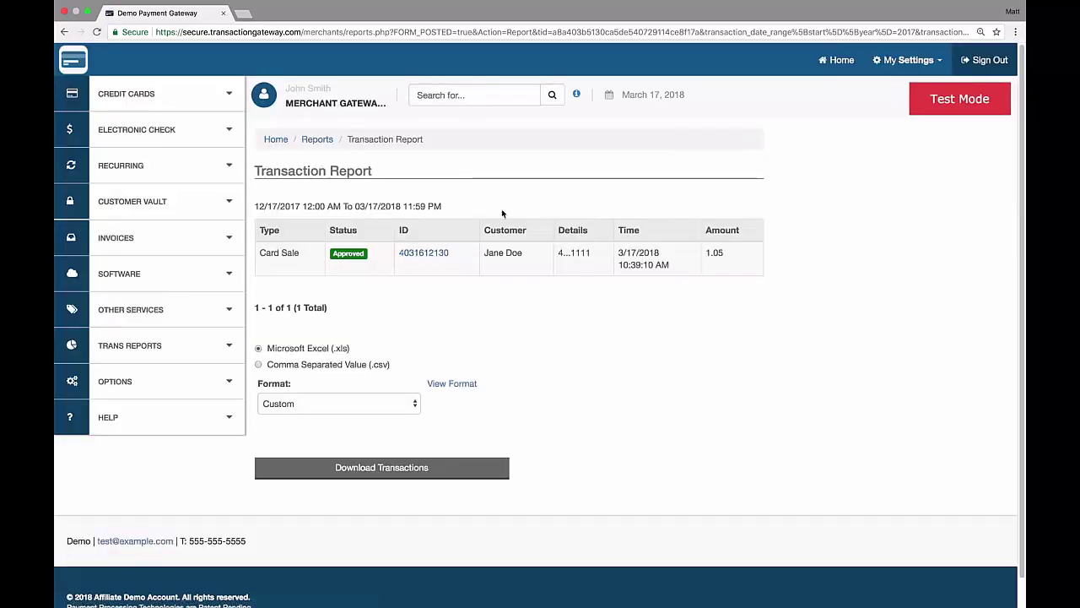
- Search transactions by the last four digits of the card number and look through the resulting report
click(470, 95)
text(111)
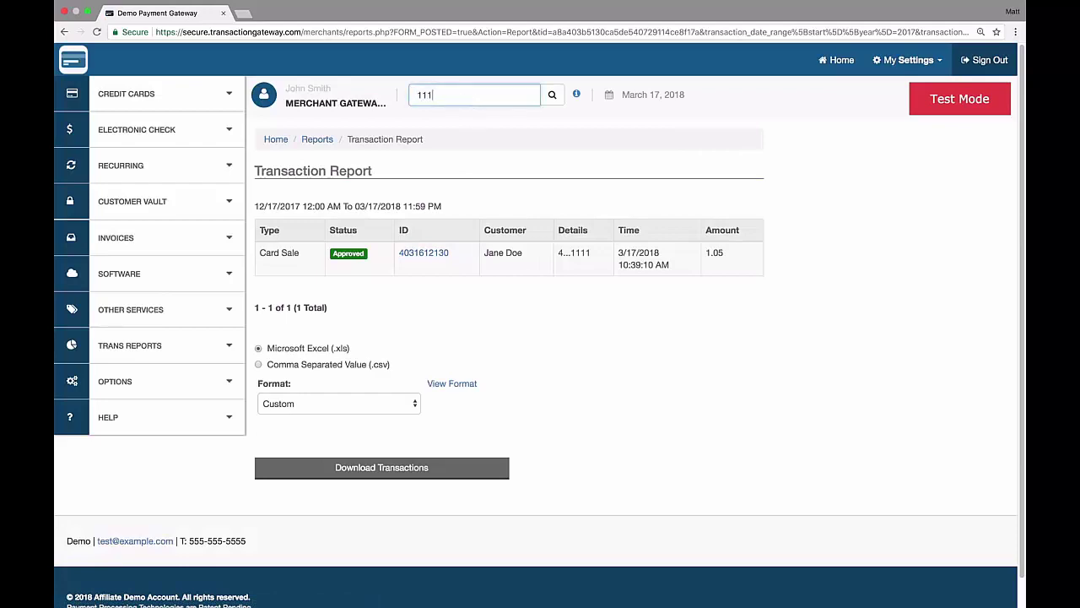
text(1)
key(Return)
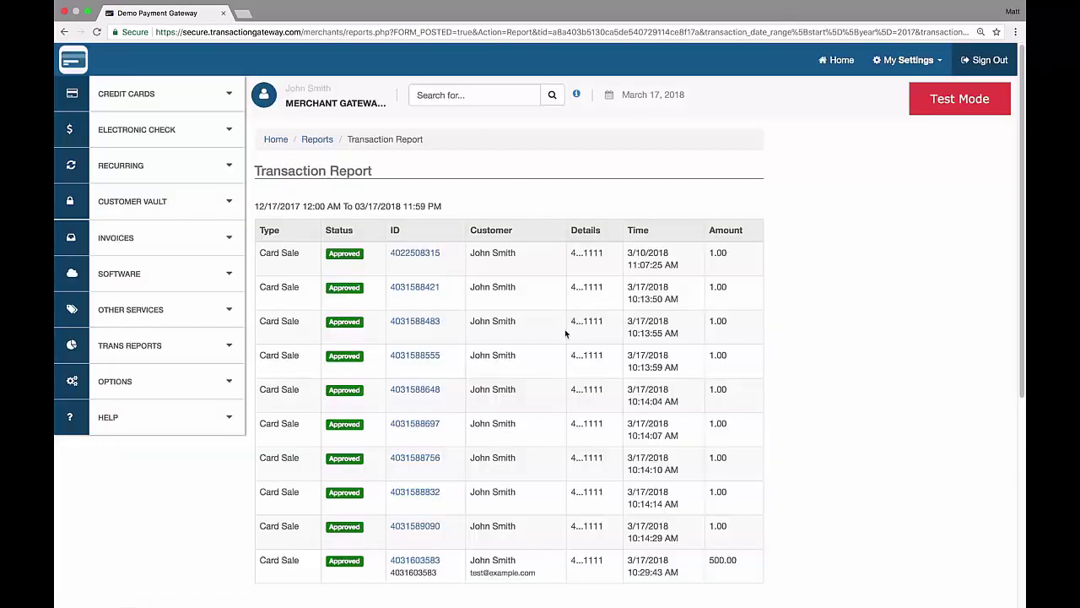
scroll(564, 329, down, 5)
scroll(565, 330, up, 5)
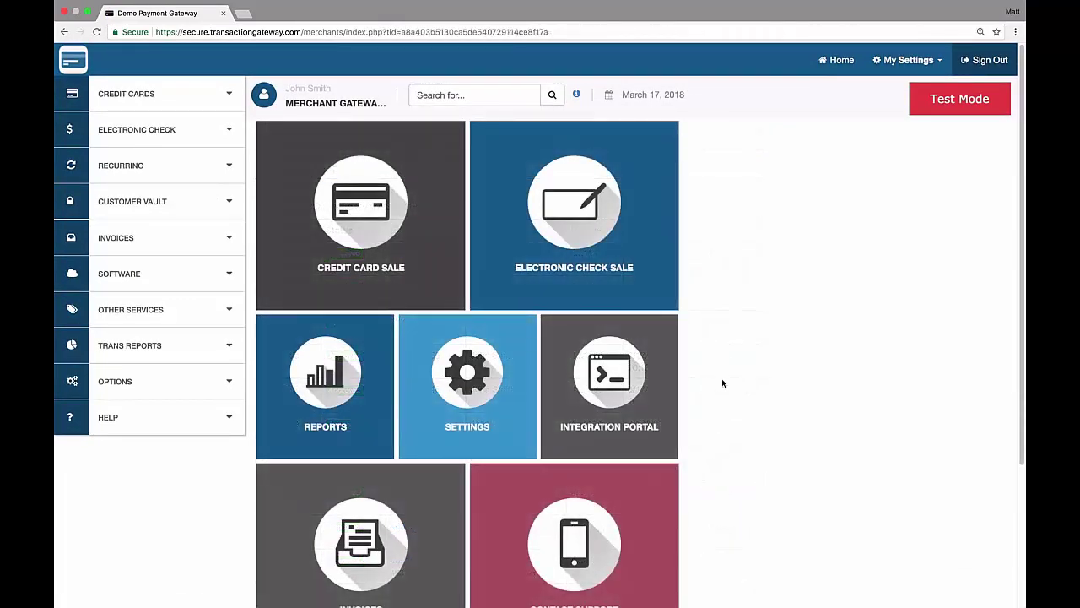
- Open the transaction reports page and run a transaction search with the default criteria
click(158, 348)
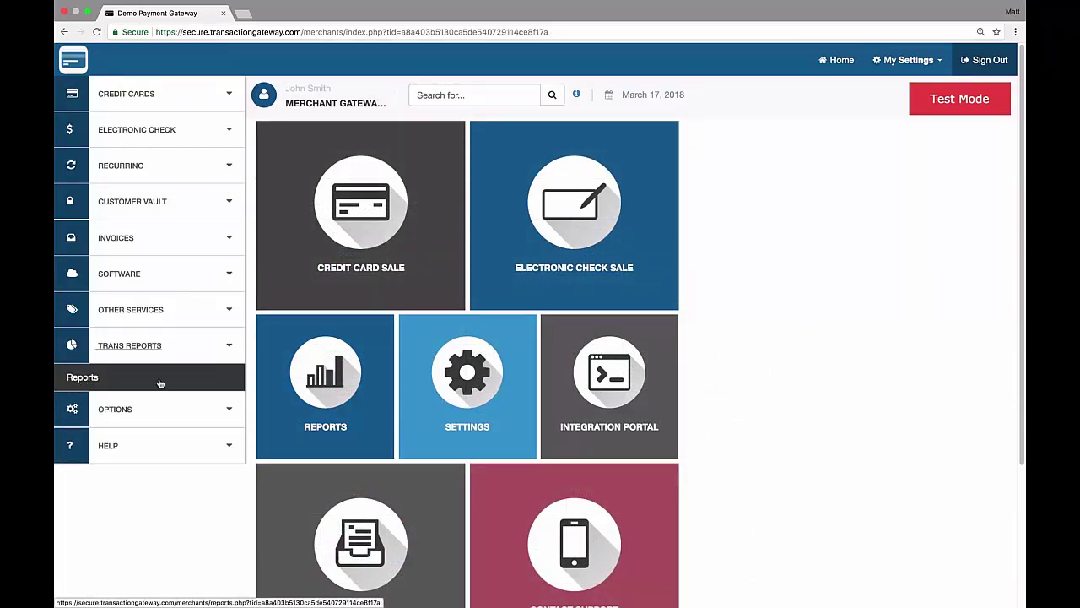
click(329, 382)
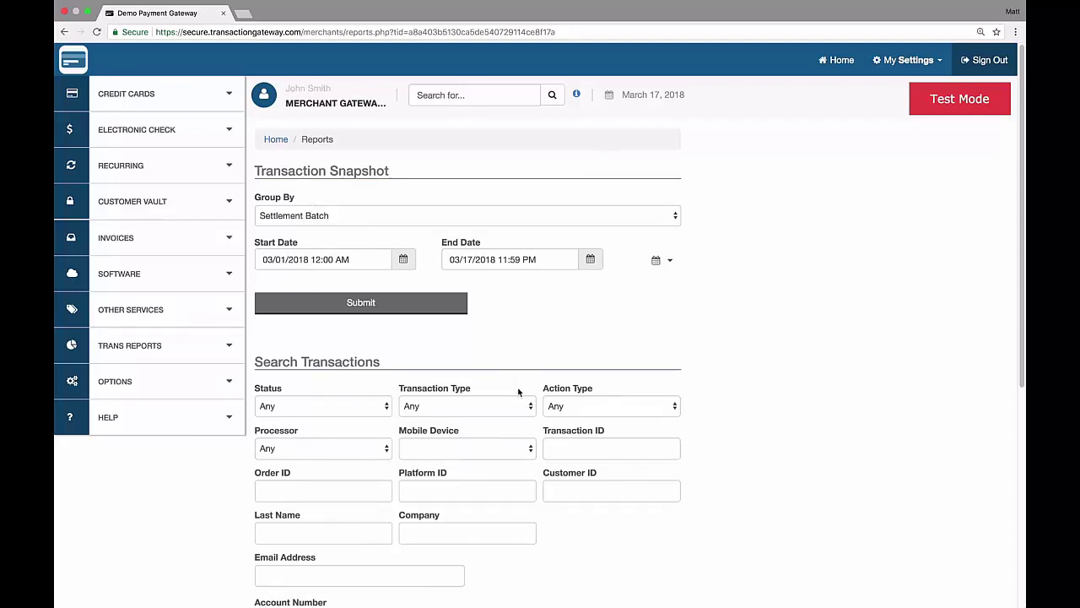
scroll(518, 390, down, 5)
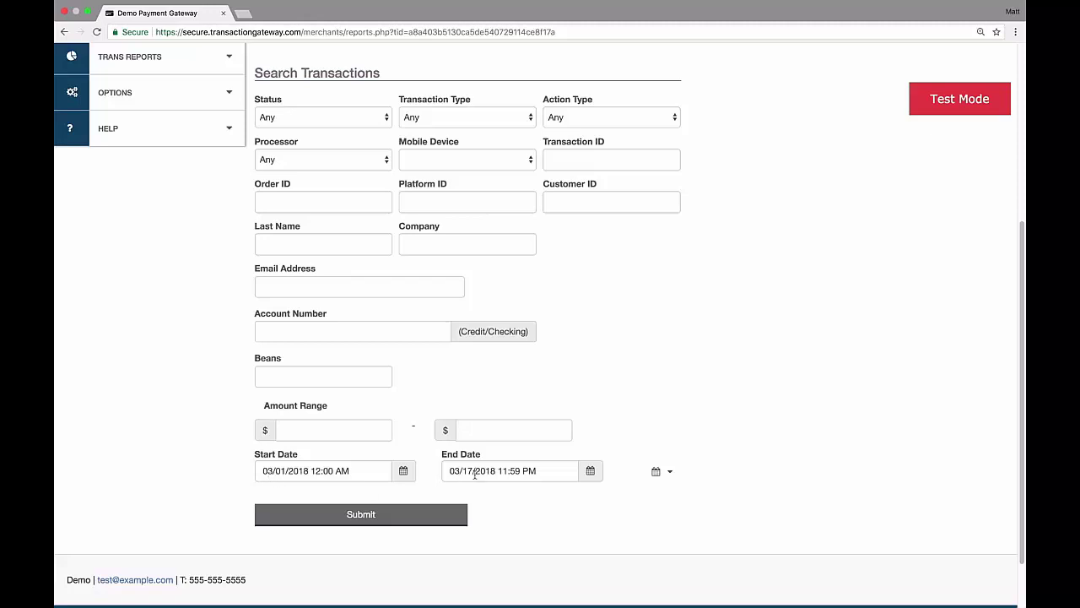
click(402, 514)
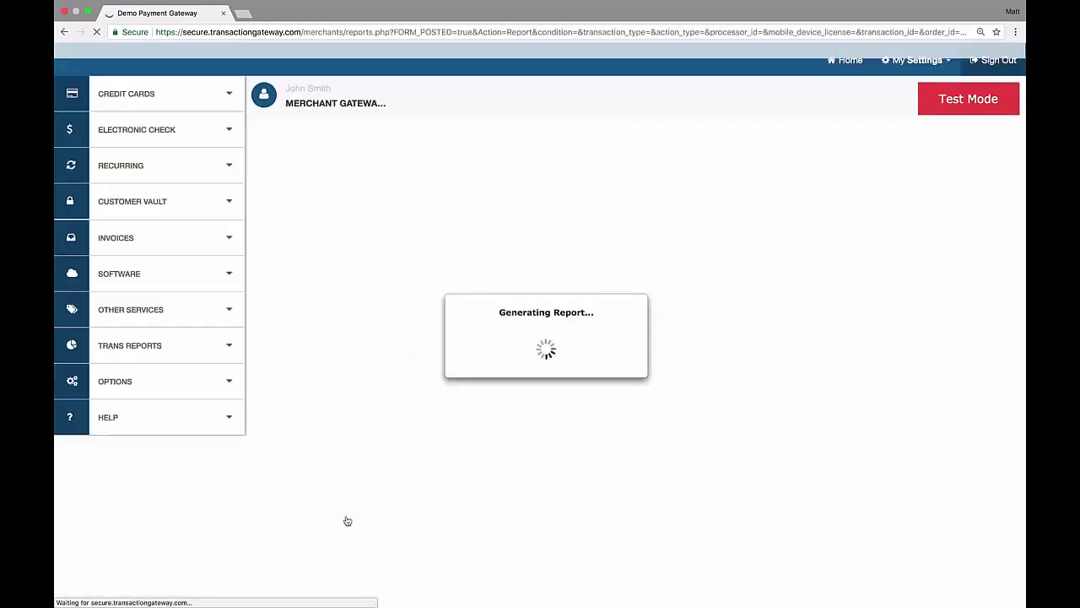
- Set the transaction report to show 100 entries per page and look through the full list
scroll(425, 489, down, 4)
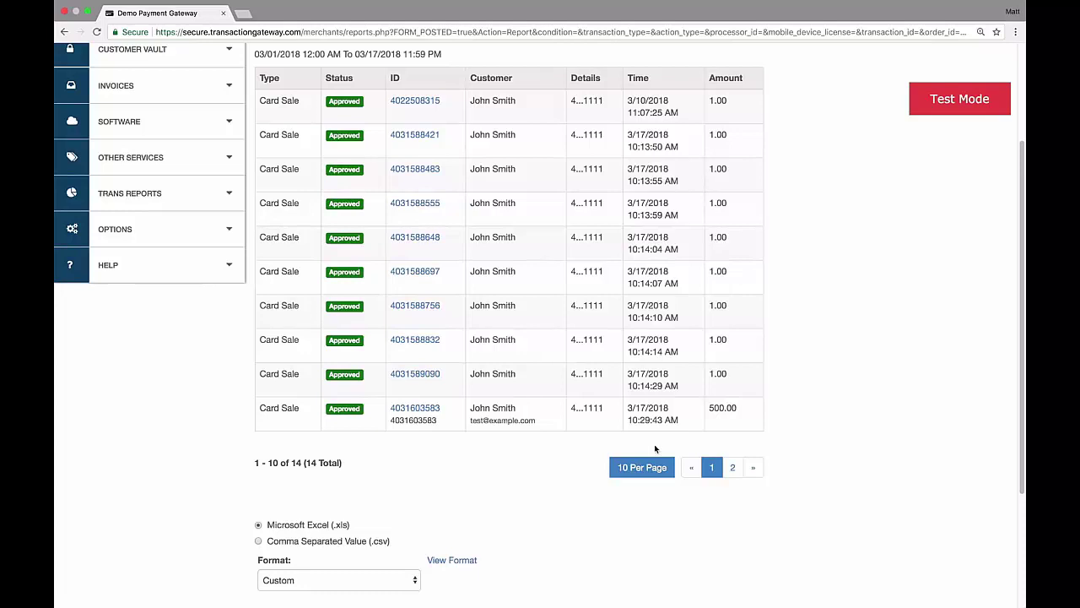
click(635, 469)
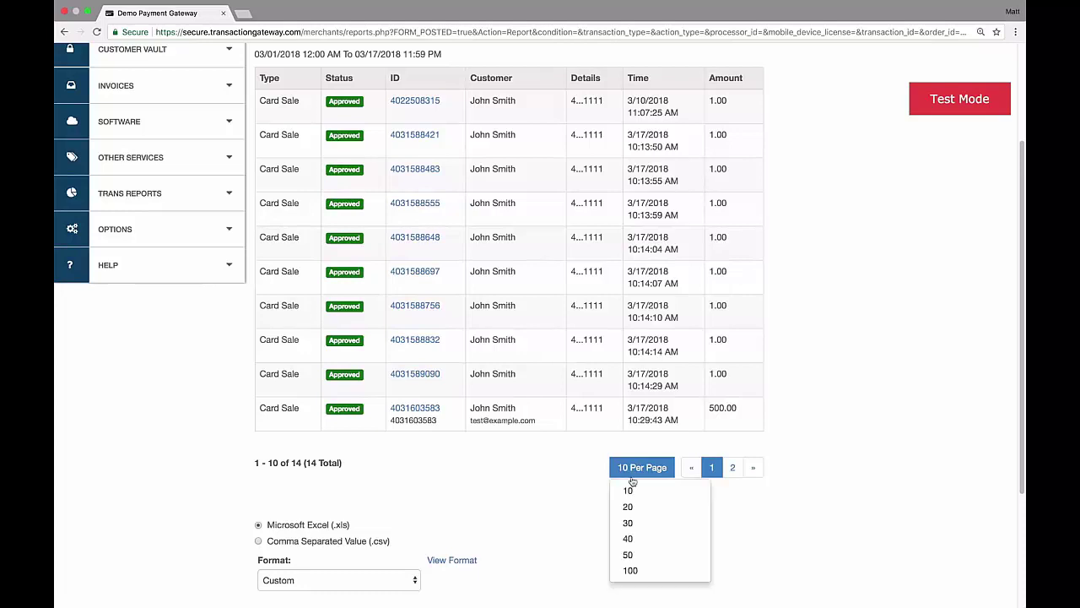
click(633, 571)
scroll(530, 509, down, 10)
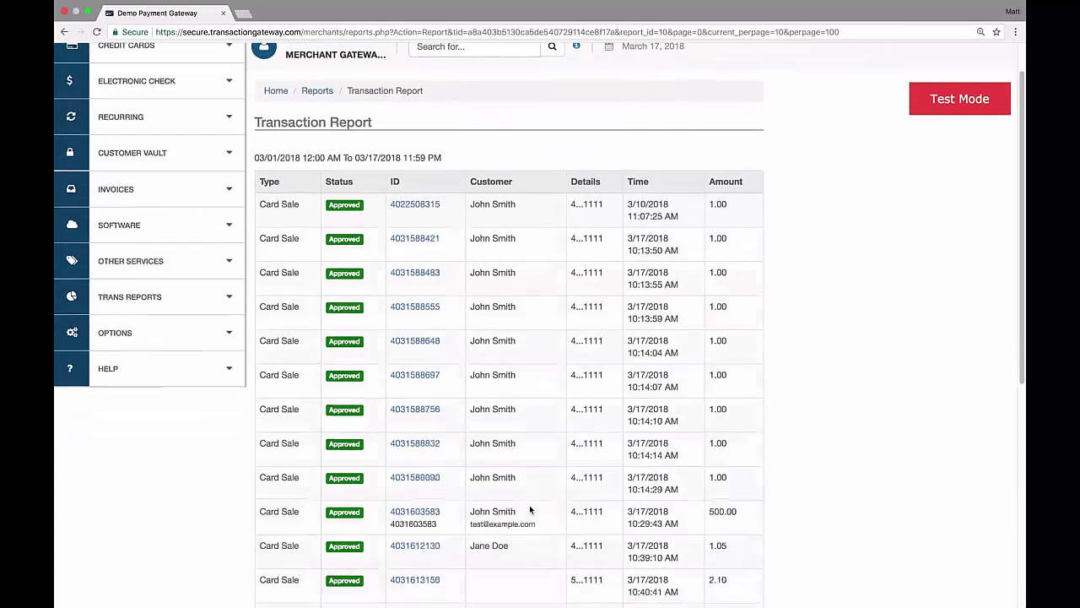
scroll(492, 361, up, 10)
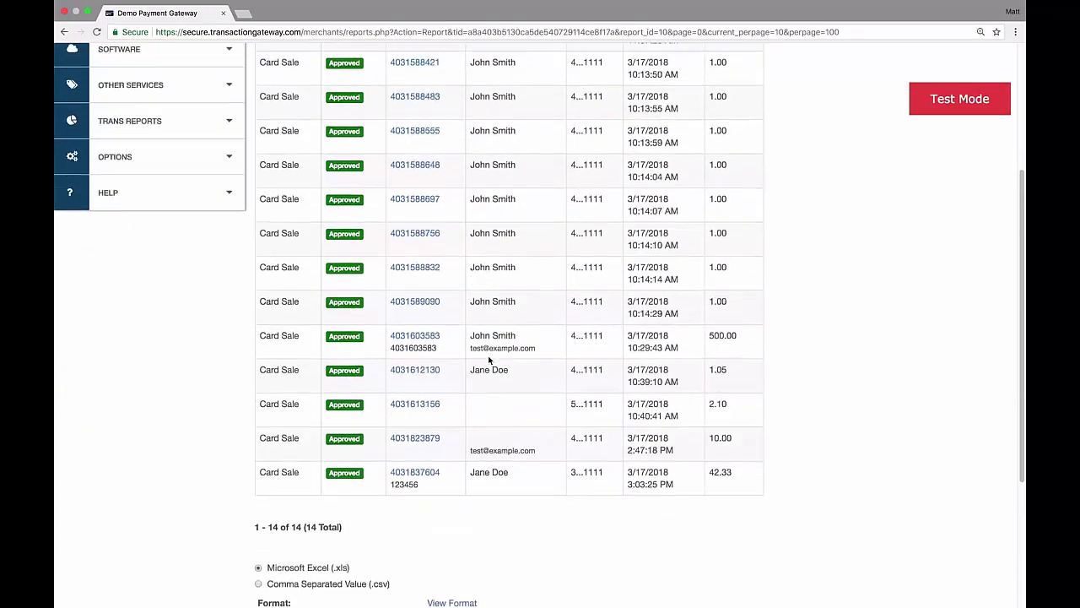
scroll(534, 443, down, 2)
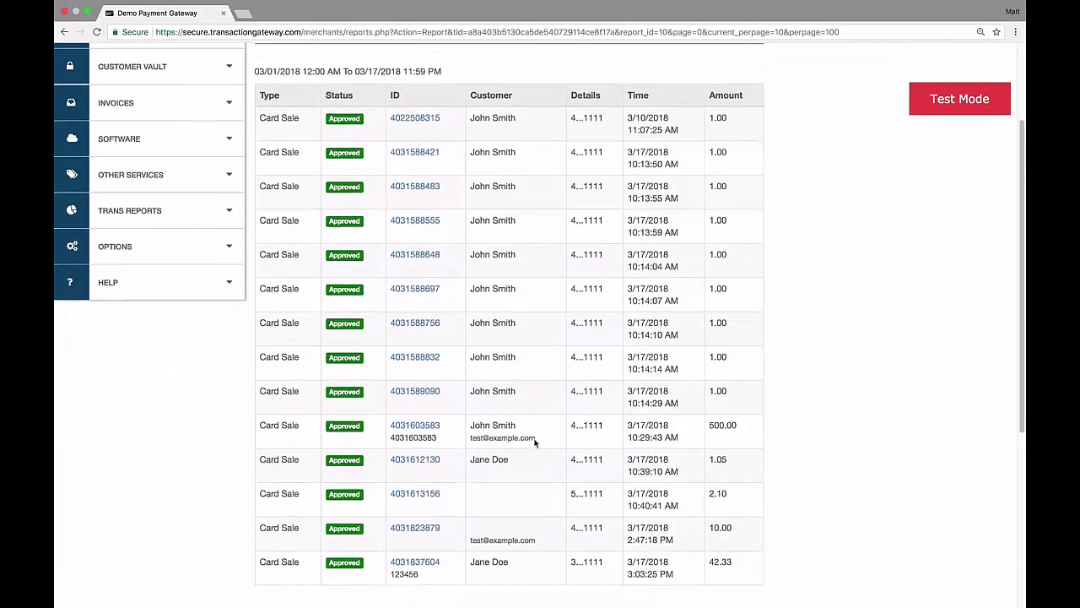
scroll(534, 442, up, 2)
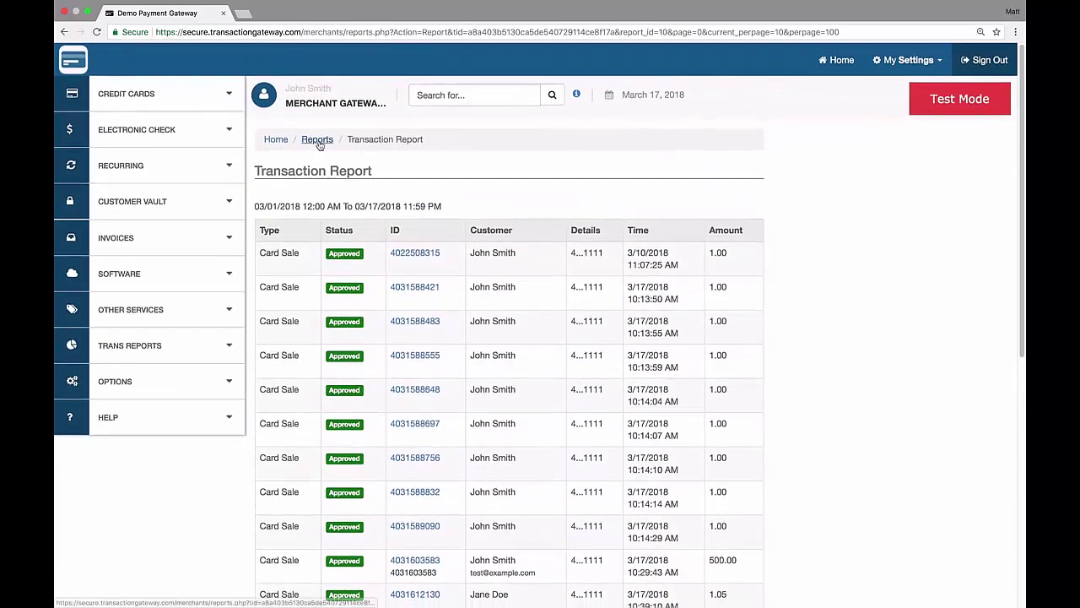
- Return to the Reports page and review the Status, Transaction Type and Action Type choices under Search Transactions
click(317, 141)
scroll(550, 250, down, 1)
scroll(551, 254, down, 5)
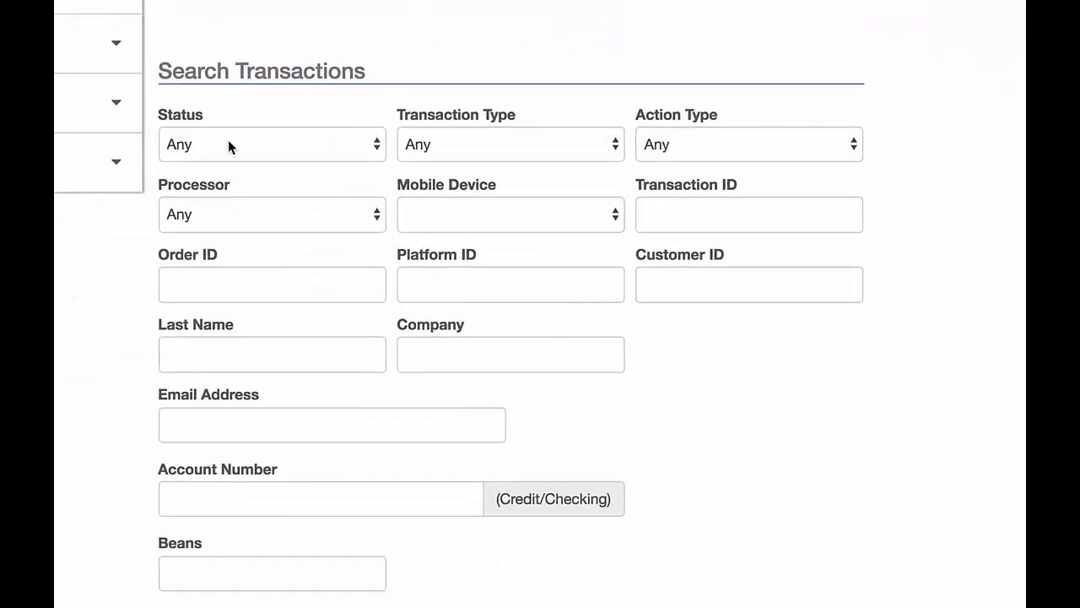
click(224, 150)
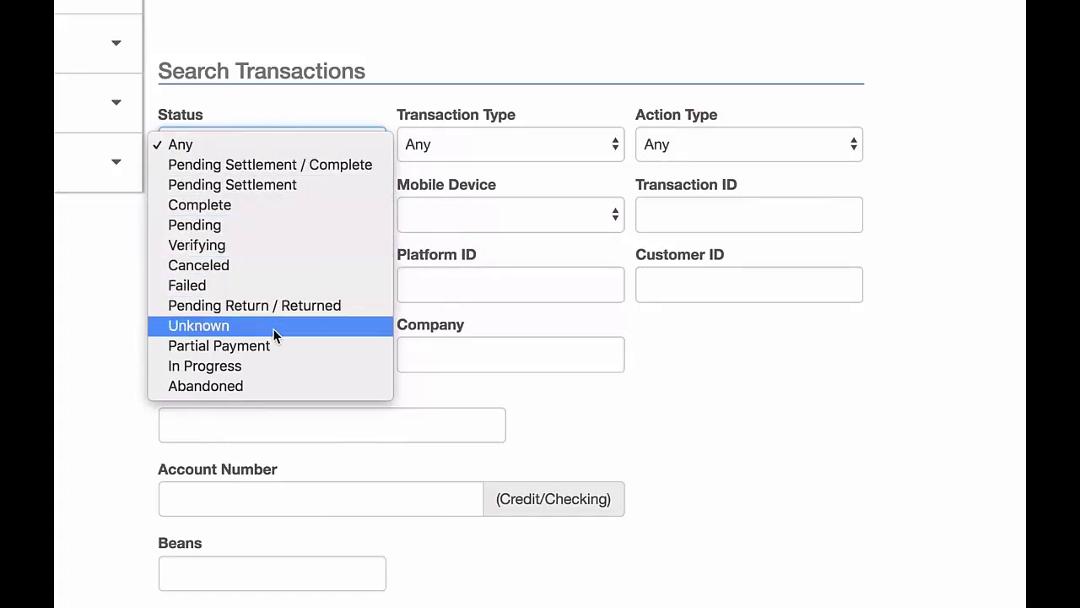
click(374, 107)
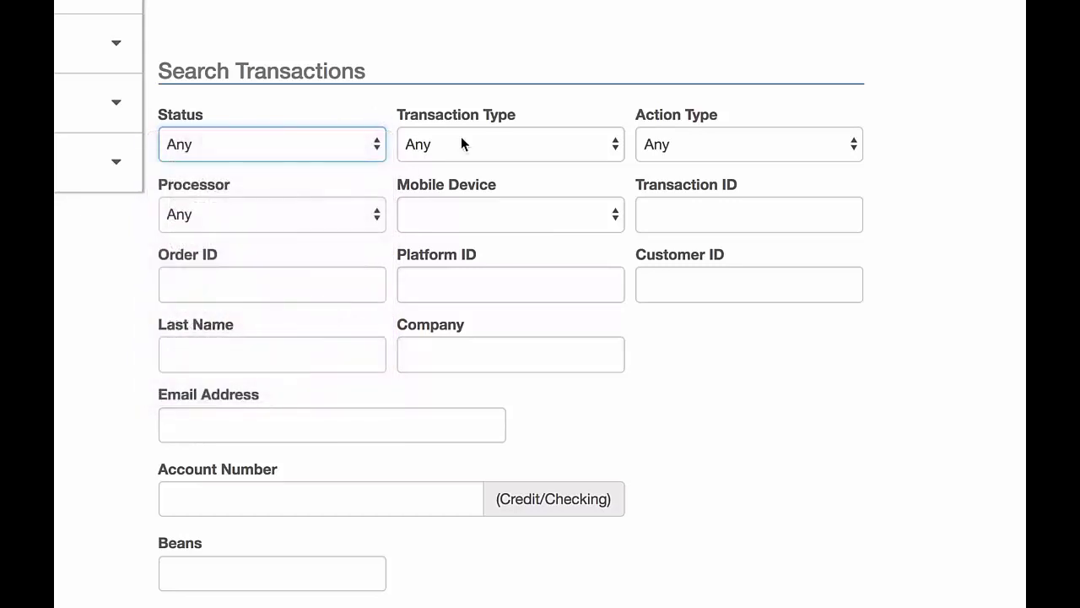
click(461, 136)
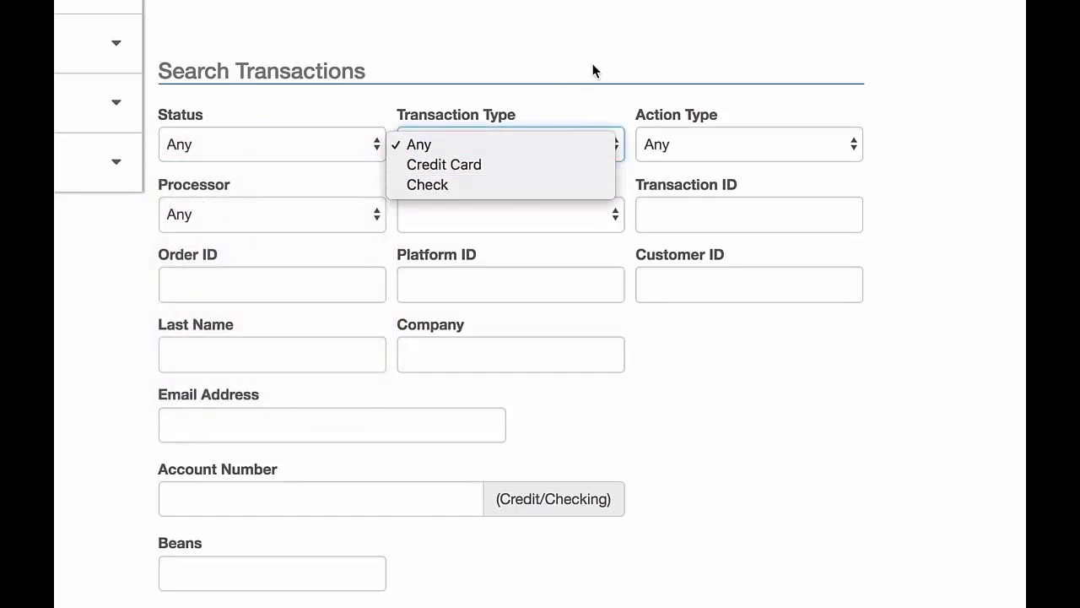
click(762, 153)
click(762, 152)
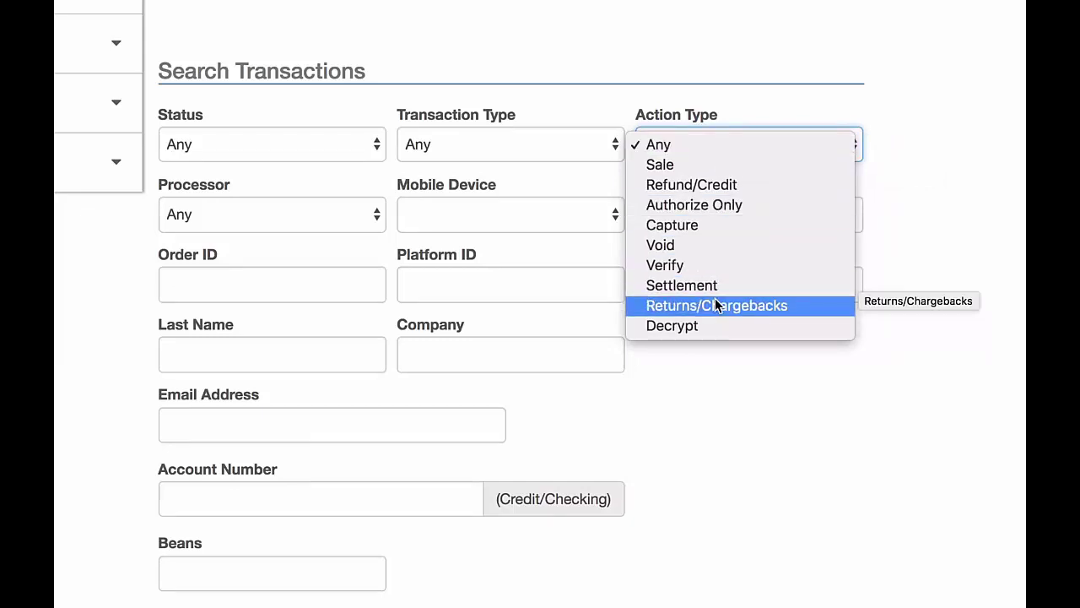
click(914, 237)
- Review the available choices for the Processor and Mobile Device filters without changing them
click(276, 217)
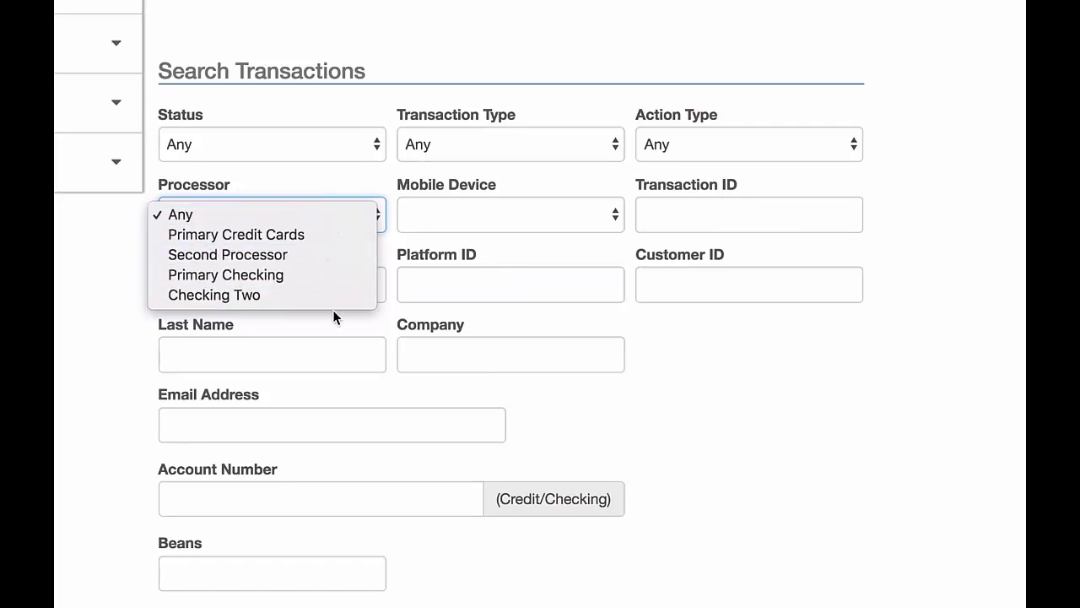
click(416, 252)
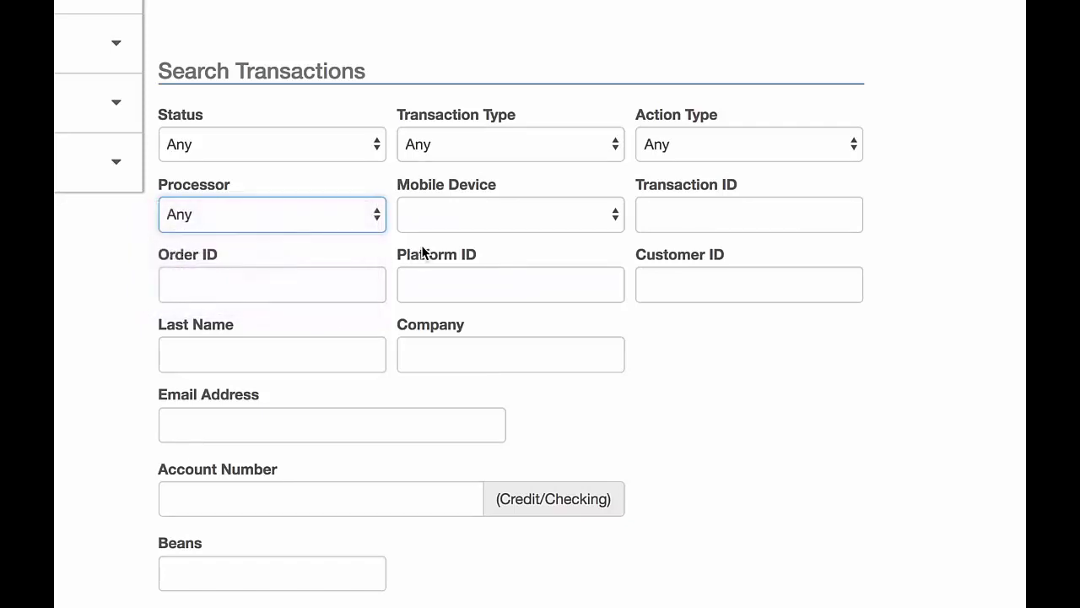
click(474, 223)
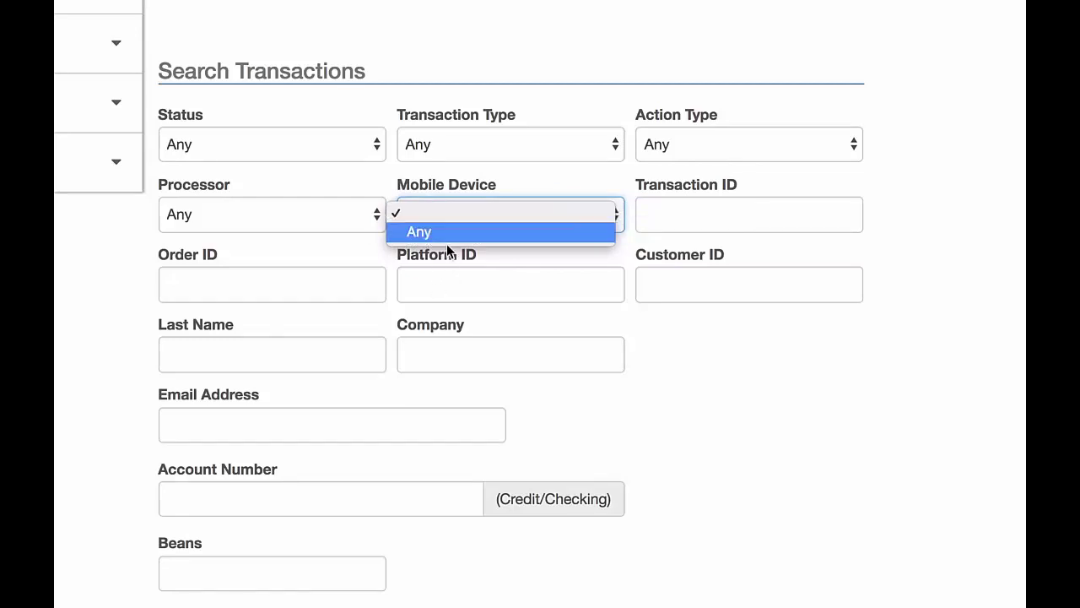
click(366, 252)
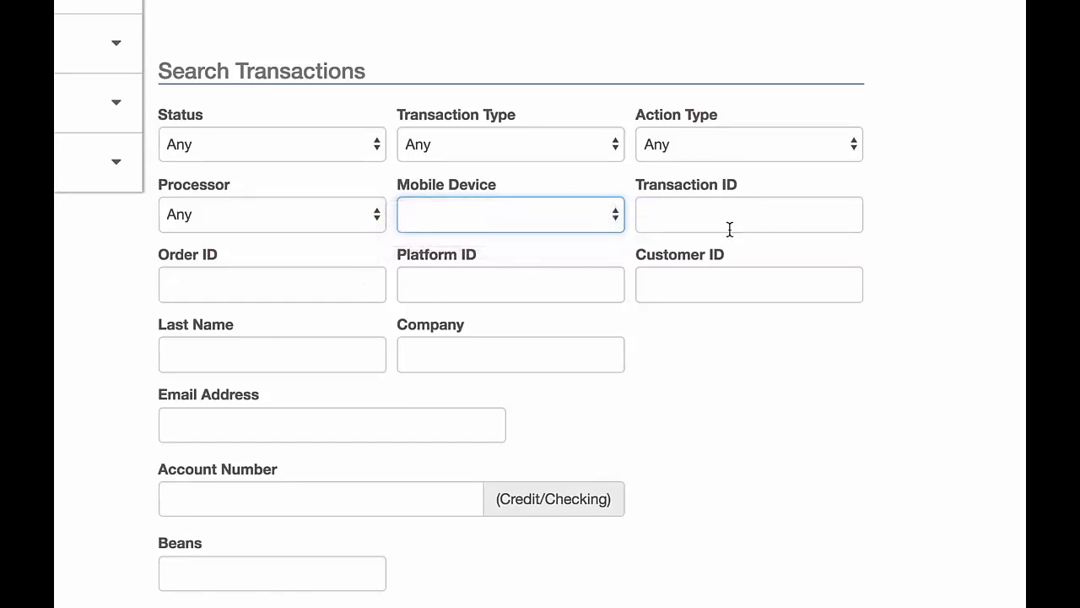
- Go through the empty transaction search fields one by one, from Transaction ID and Order ID to Account Number and the custom Beans field
click(708, 211)
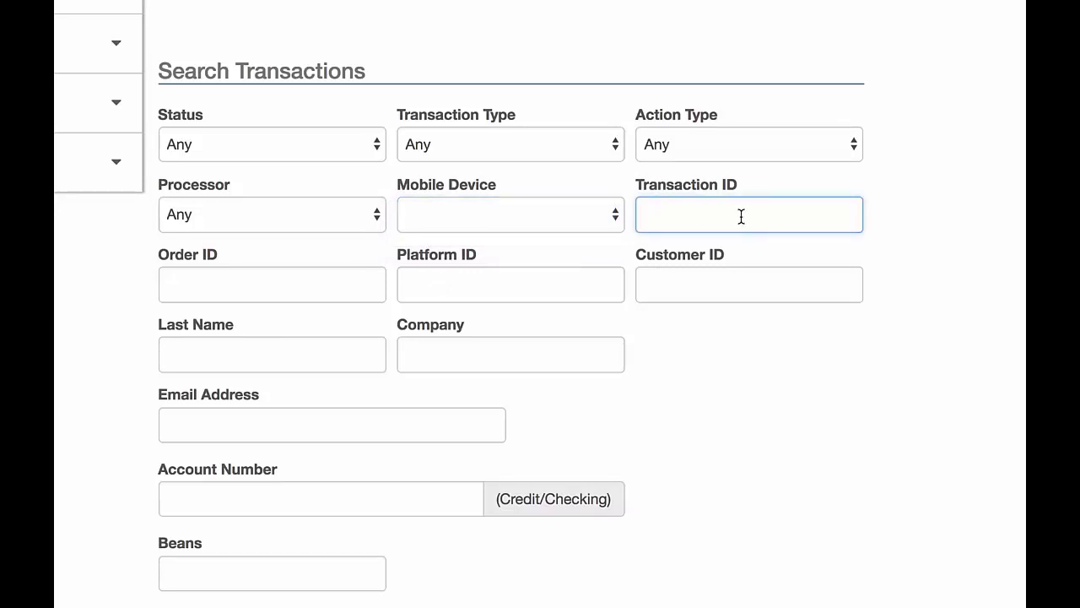
click(203, 290)
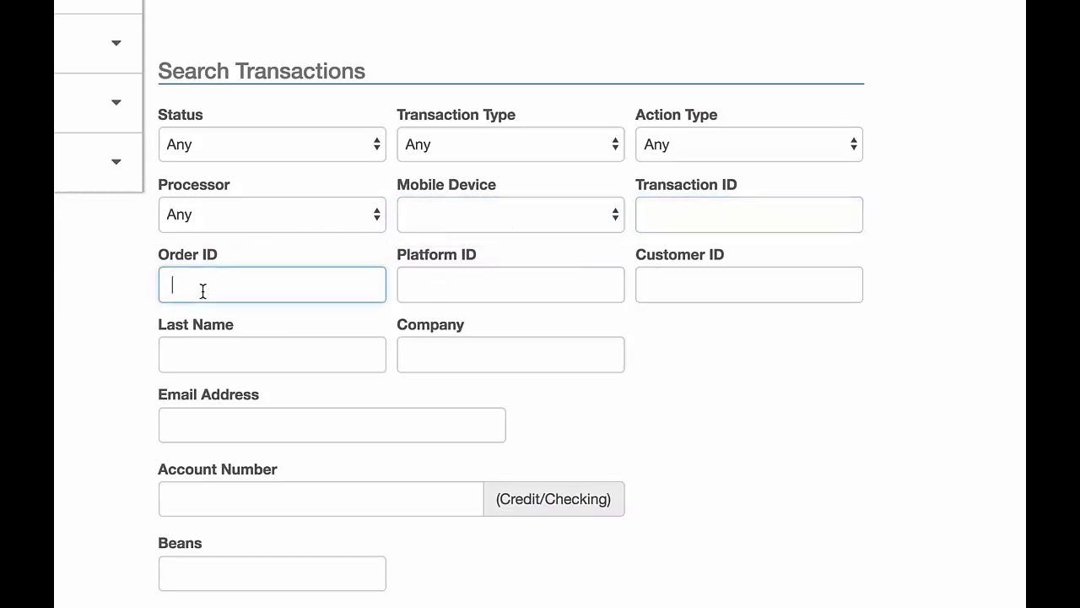
click(412, 285)
click(649, 284)
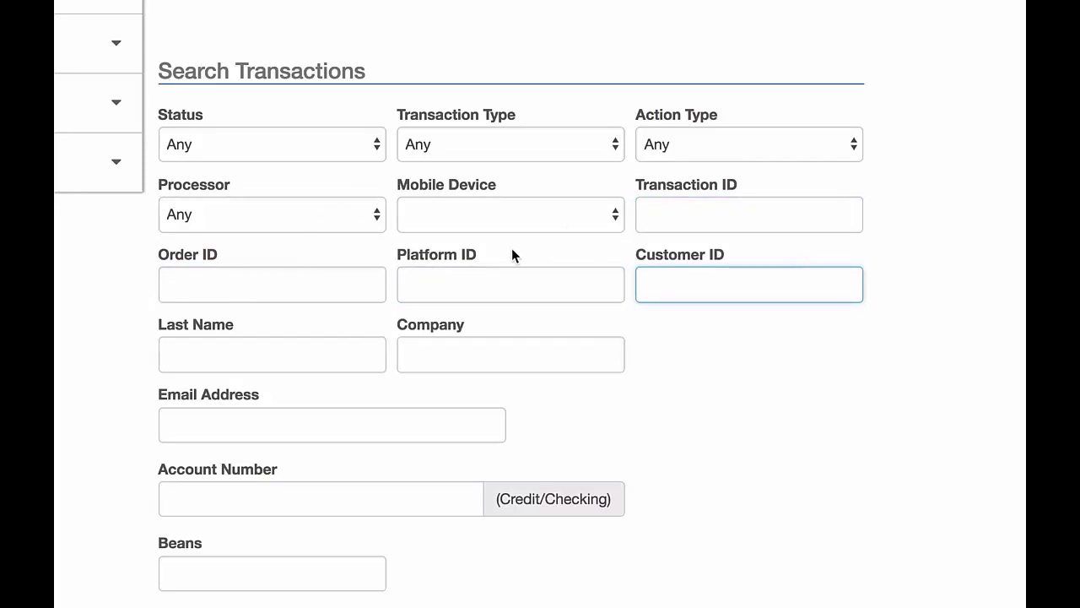
key(Tab)
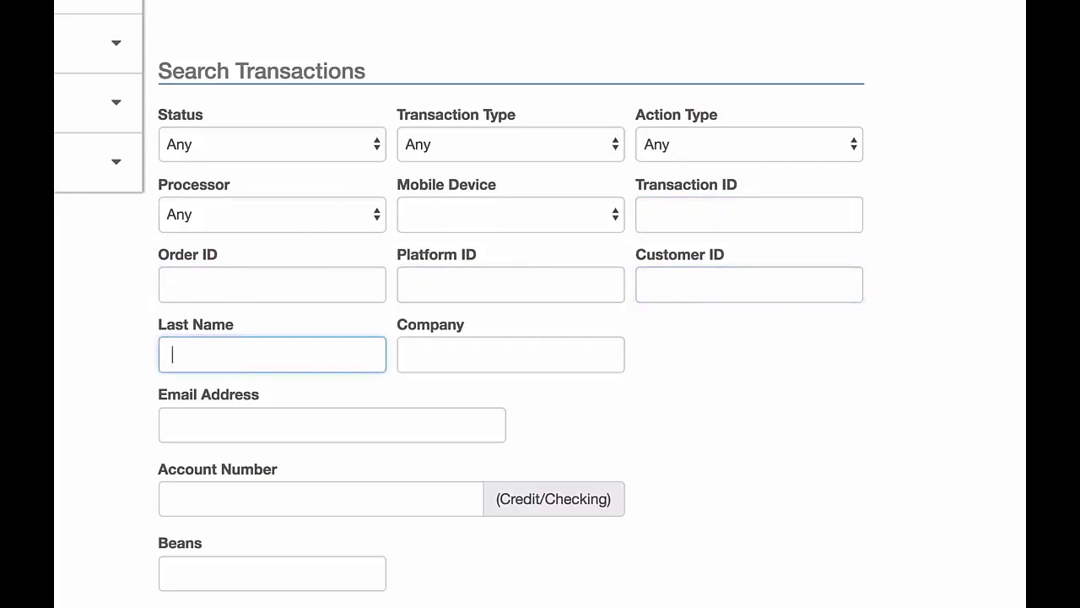
click(453, 360)
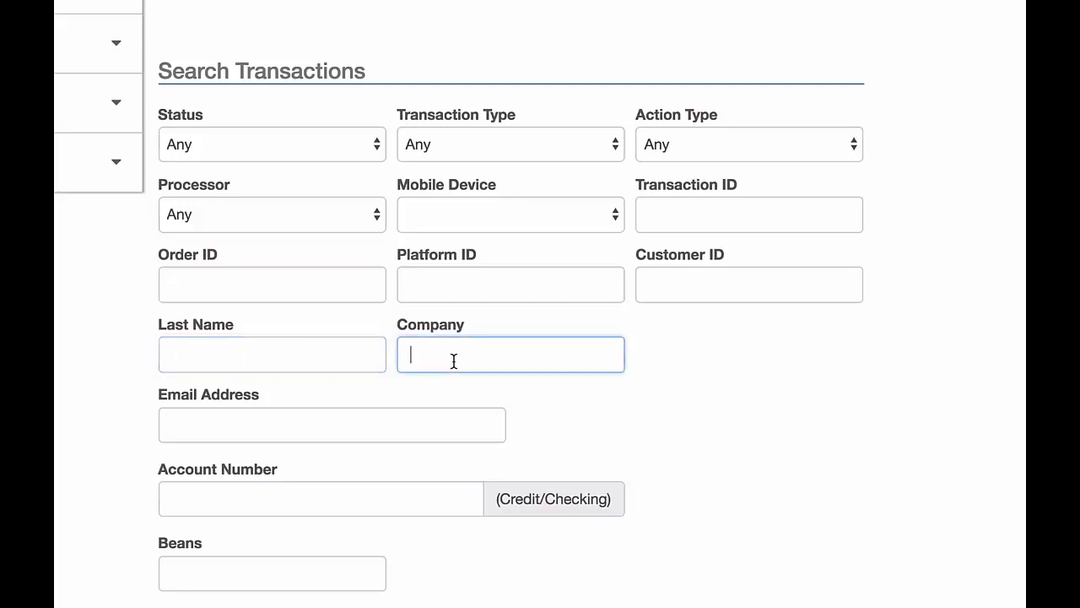
click(270, 426)
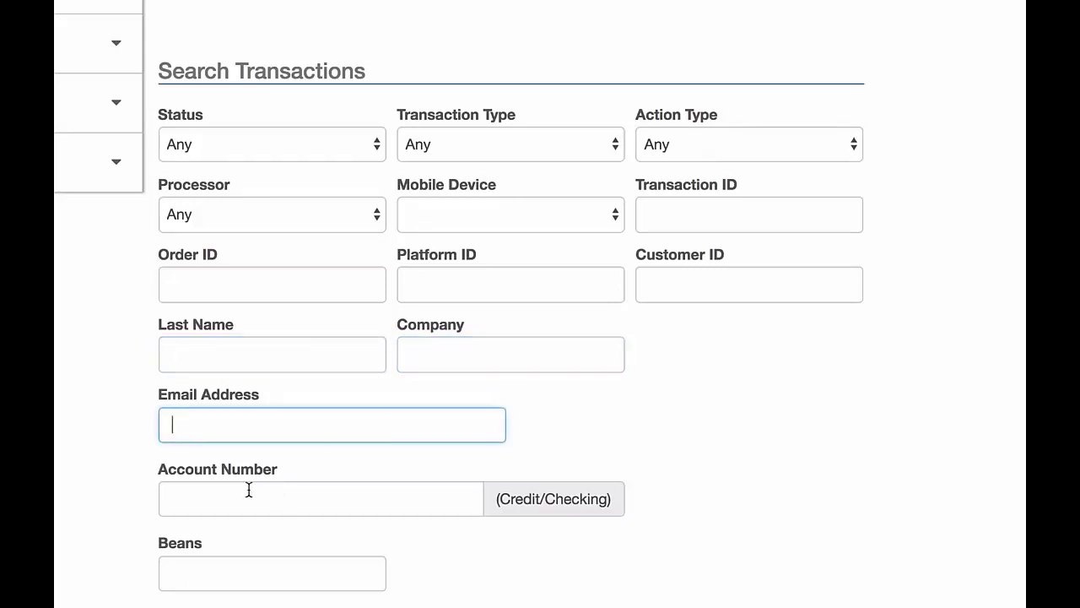
click(216, 501)
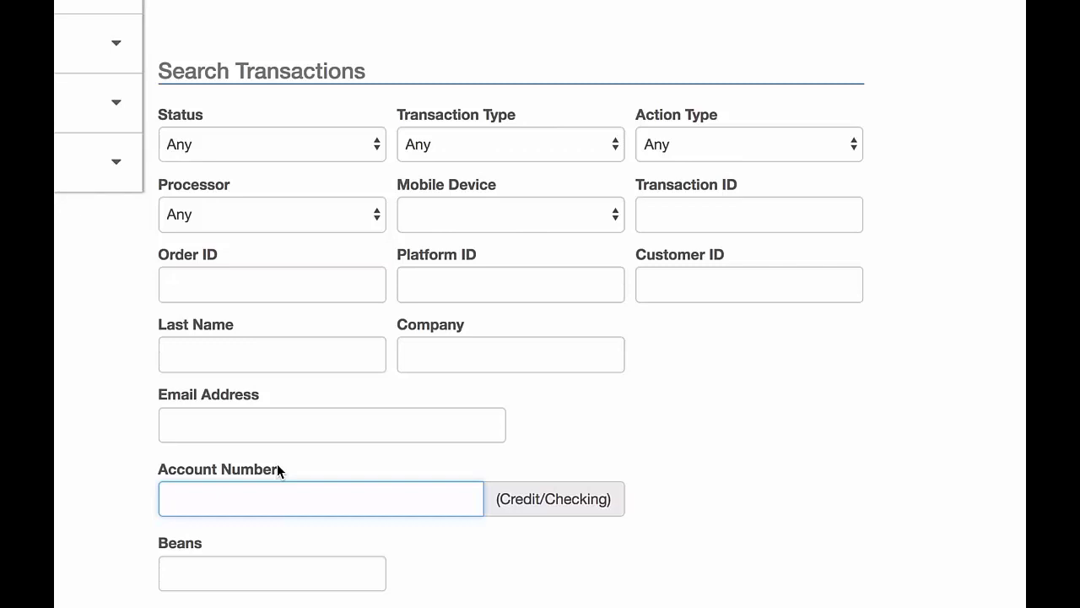
click(190, 571)
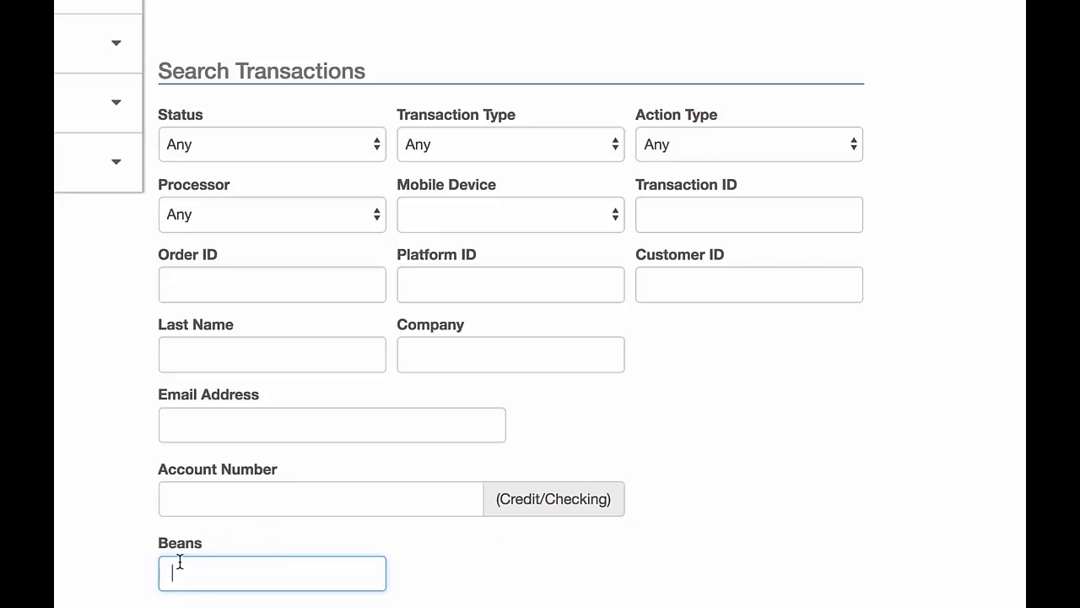
- Set the Amount Range filter in the transaction search from $0.00 to $10.00
scroll(267, 560, down, 4)
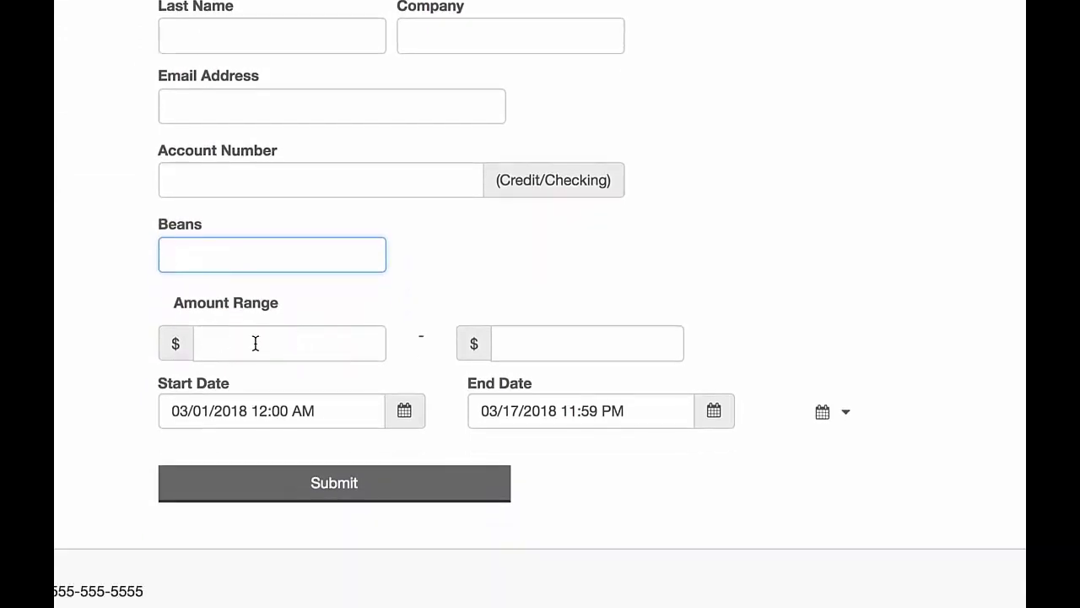
click(256, 342)
text(0.00)
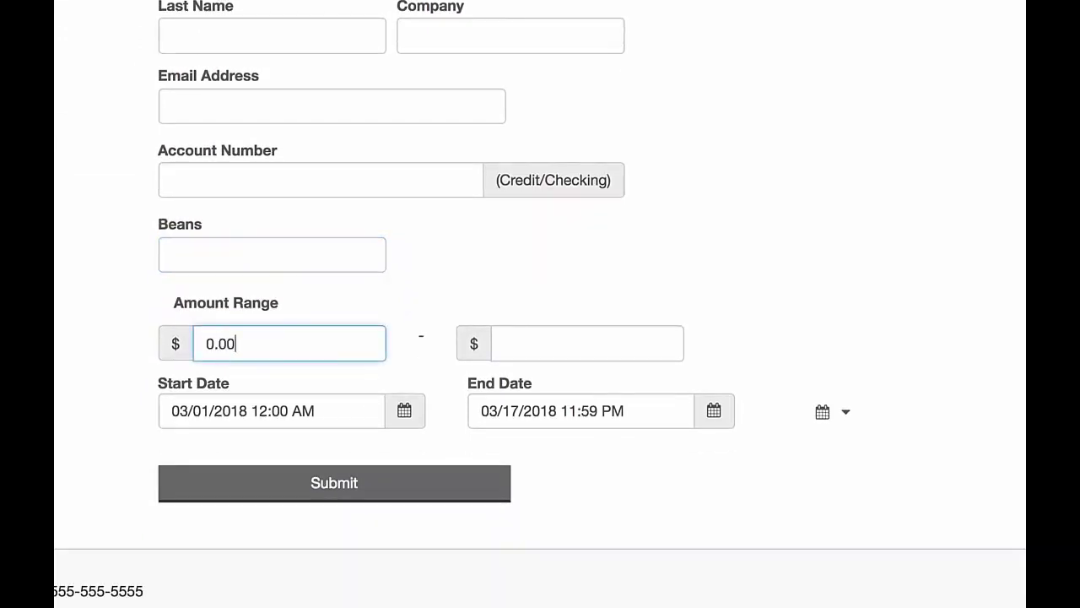
click(587, 343)
text(10.00)
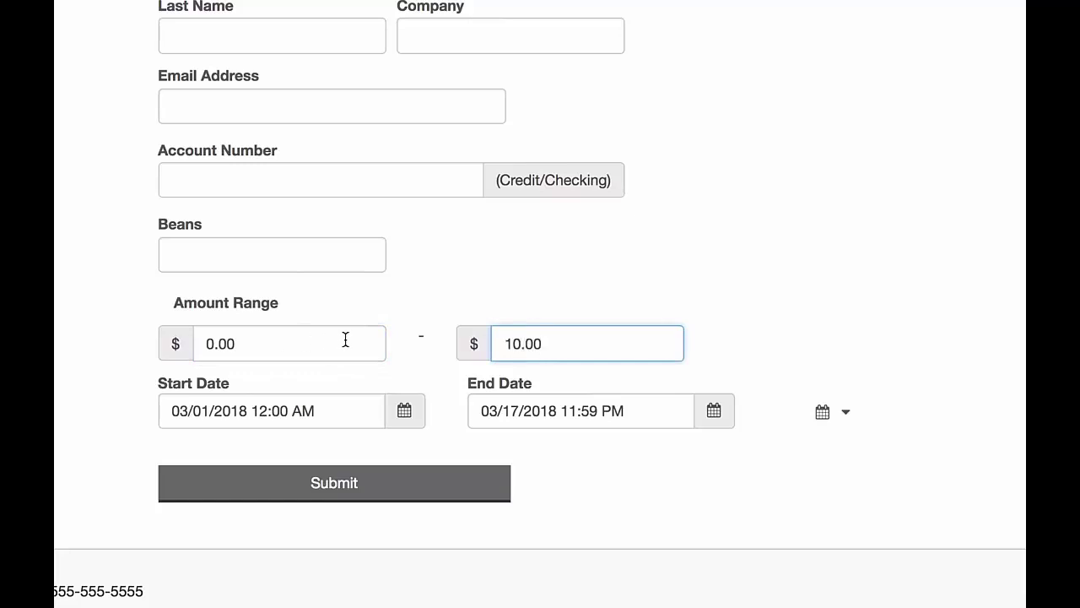
- Change the Amount Range filter to run from $100.00 to $10000.00
click(206, 342)
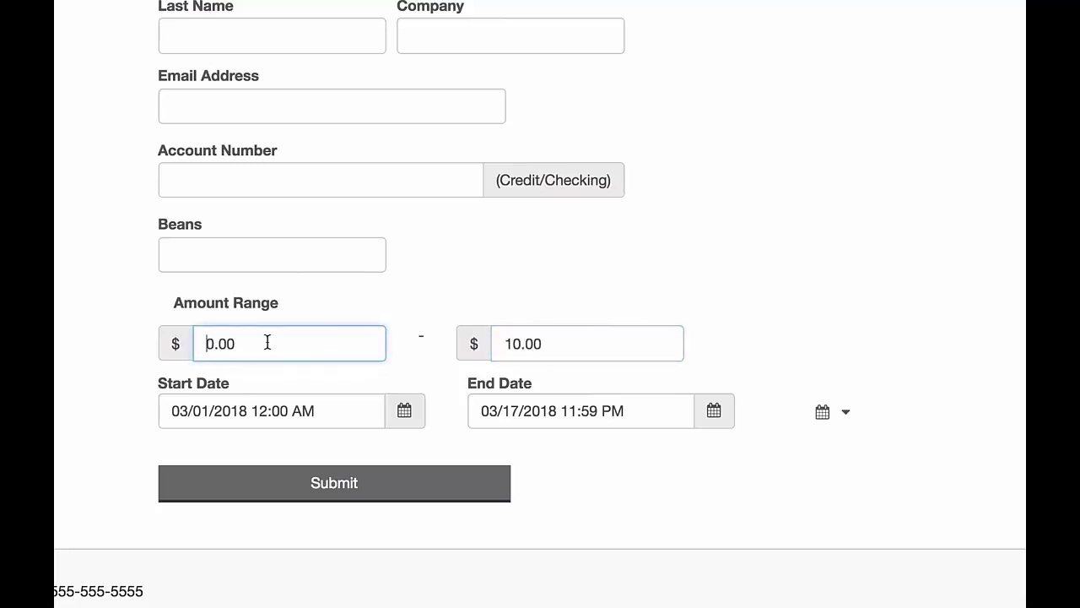
text(10)
key(Tab)
key(Left)
key(Right)
key(Right)
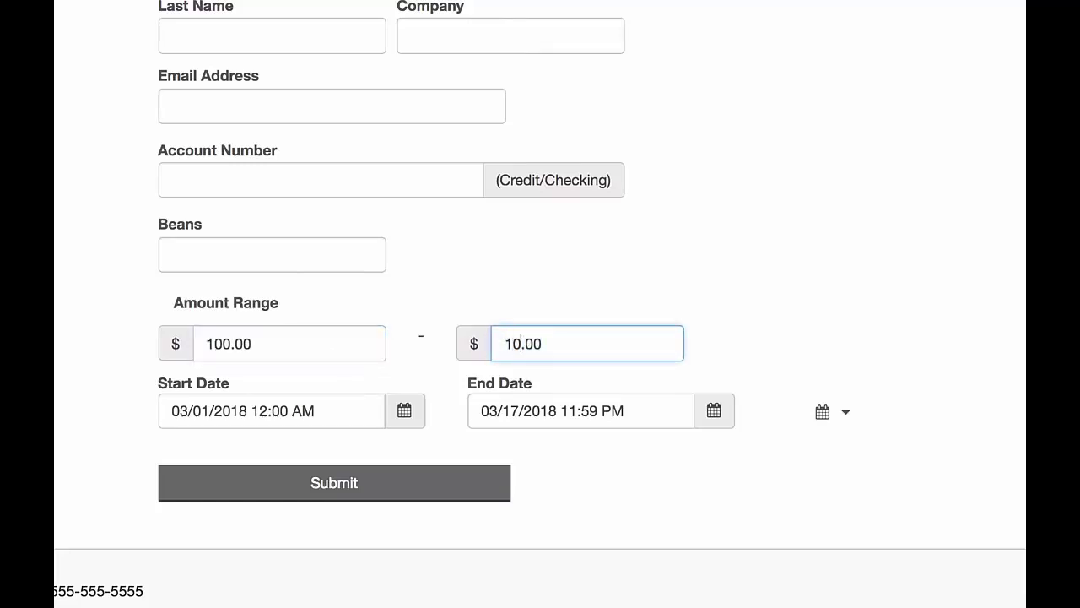
text(000)
- Set the search's Start Date to 02/13/2018 by editing the month and day directly in the date text
click(186, 410)
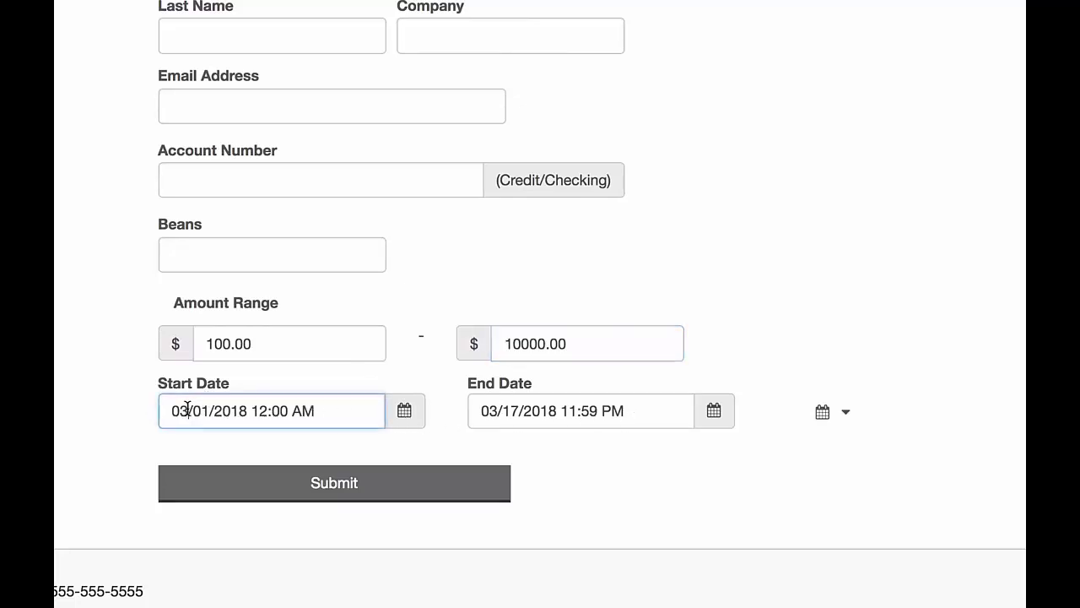
key(BackSpace)
text(2)
key(Right)
key(Right)
key(BackSpace)
key(BackSpace)
text(13)
- Set the search's Start Date to December 11, 2017 using its calendar
click(405, 410)
click(412, 124)
click(414, 124)
click(414, 124)
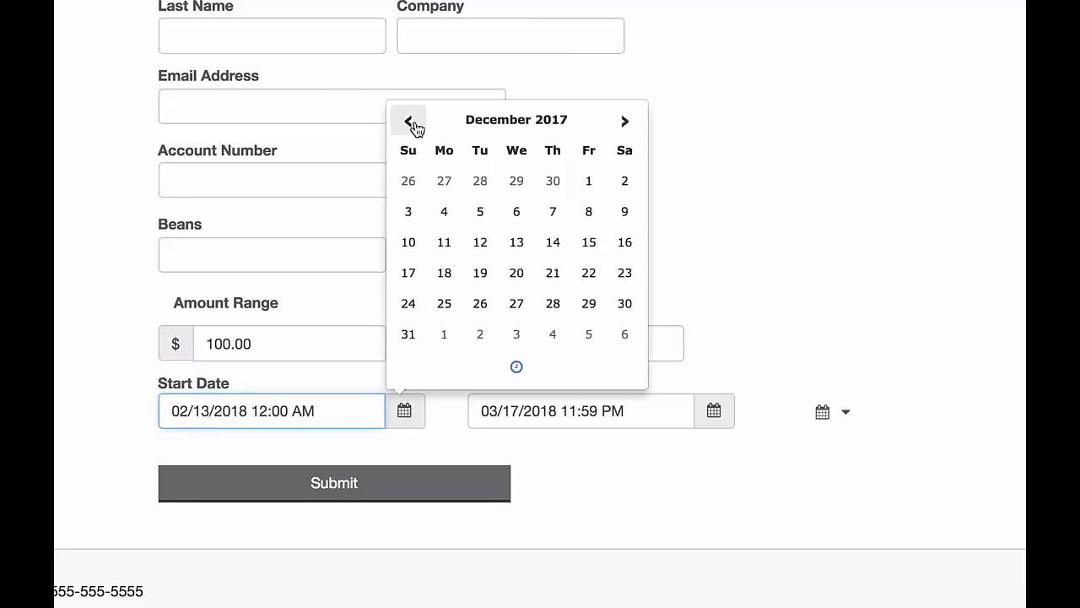
click(444, 246)
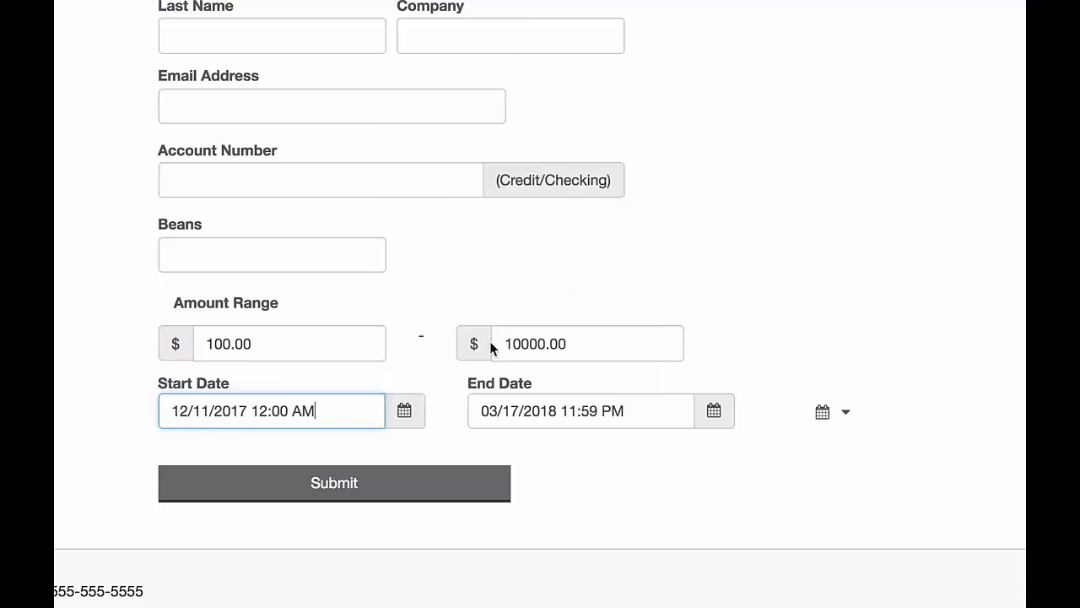
- Set the search's End Date to March 14, 2018 using its calendar and open the preset date range choices
click(715, 410)
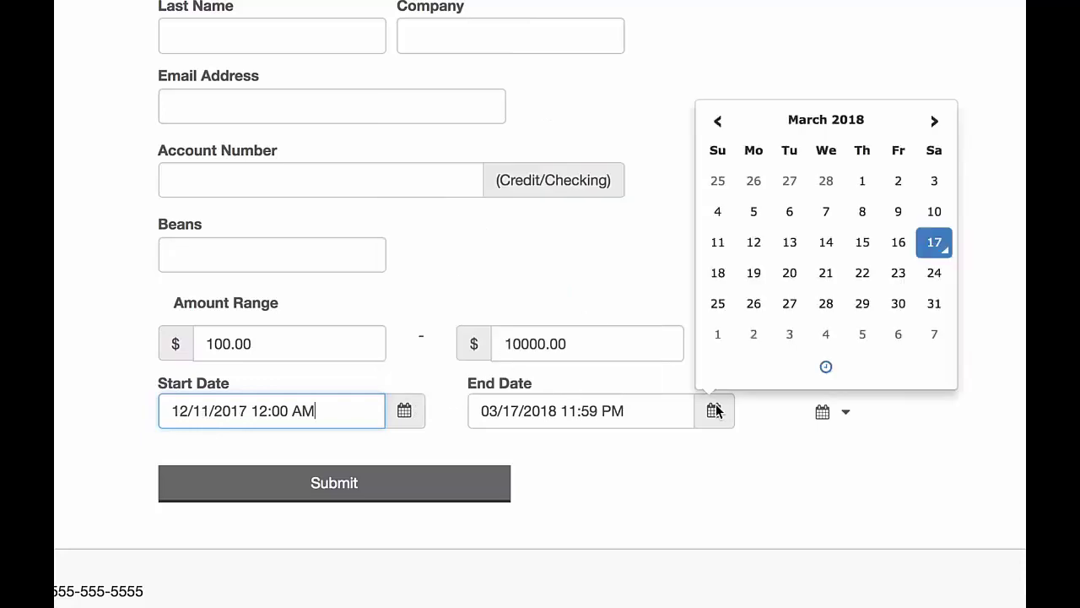
click(838, 243)
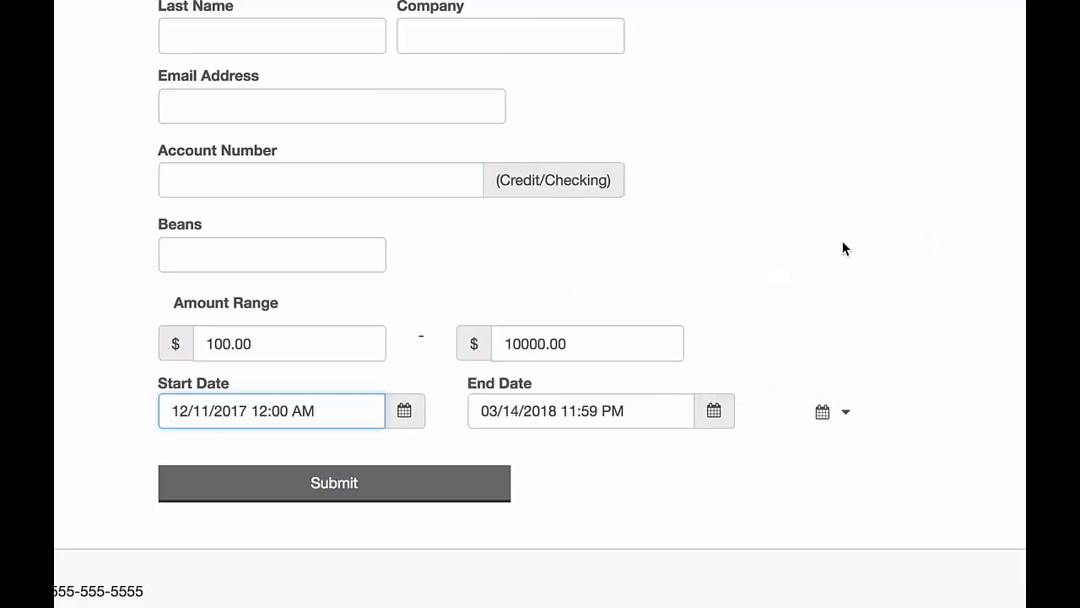
click(819, 413)
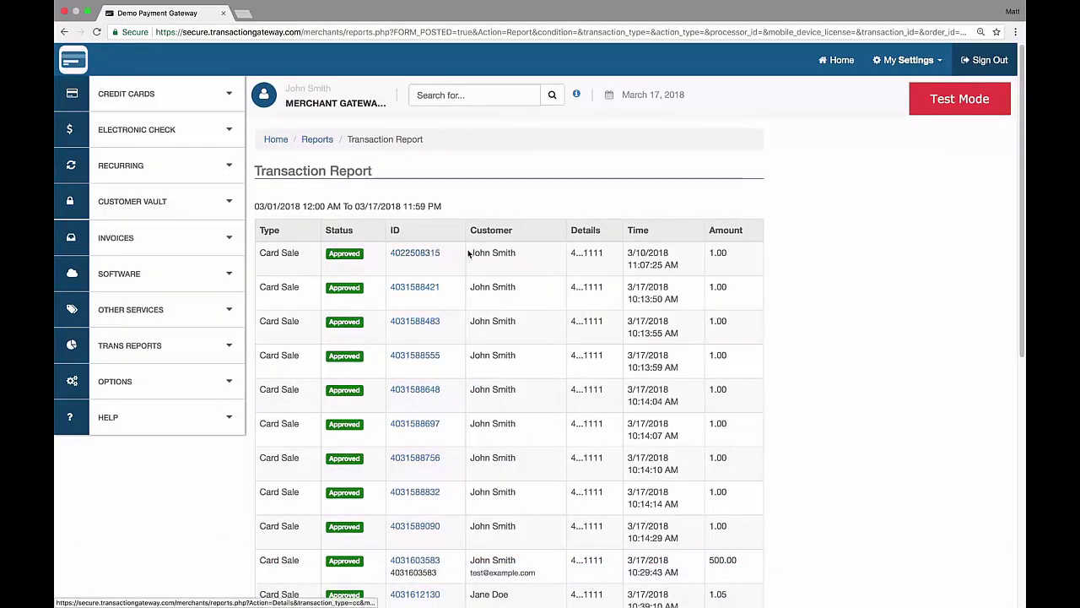
- Look through the columns and entries of the Transaction Report down to the download options
scroll(526, 285, down, 3)
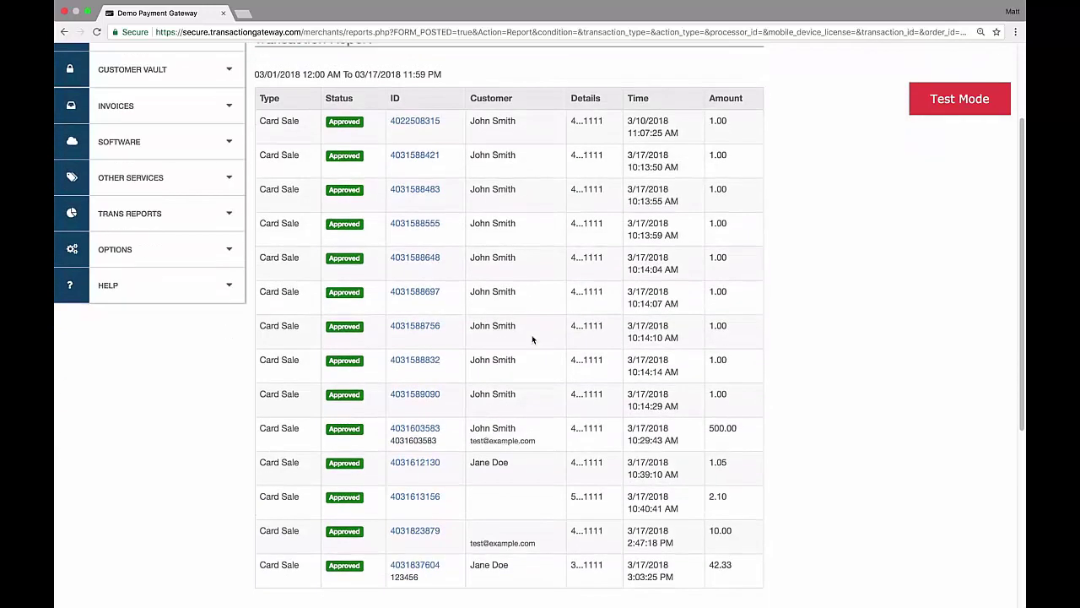
scroll(532, 339, up, 3)
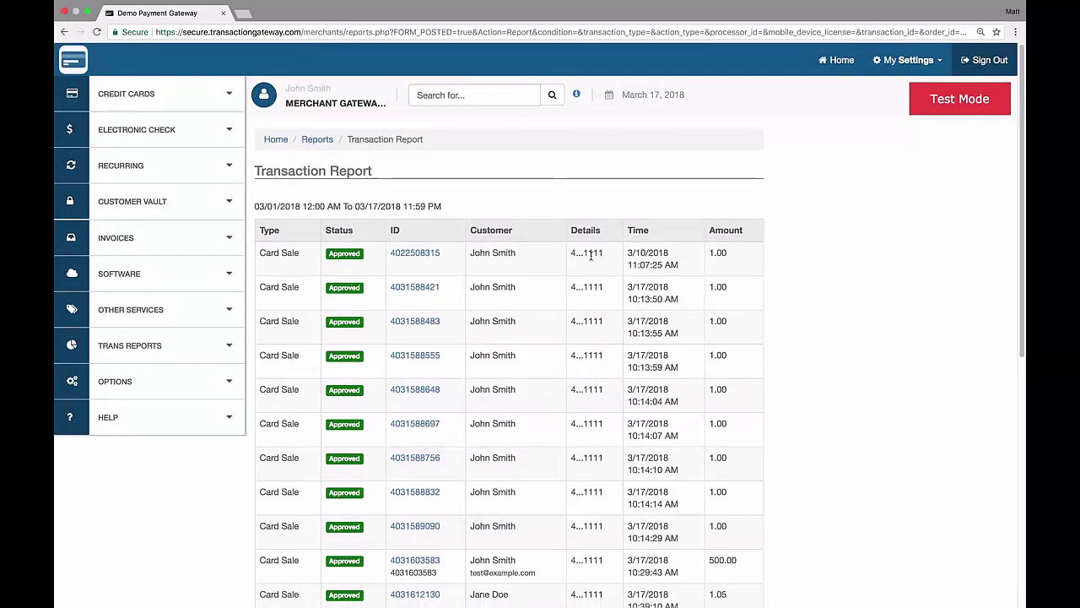
scroll(604, 315, down, 1)
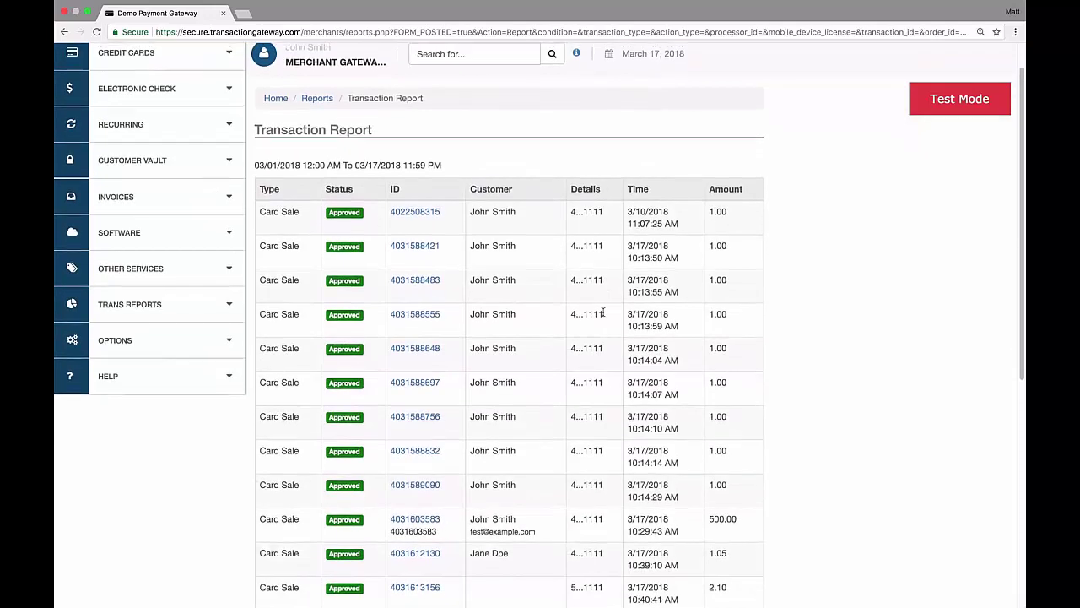
scroll(604, 313, up, 1)
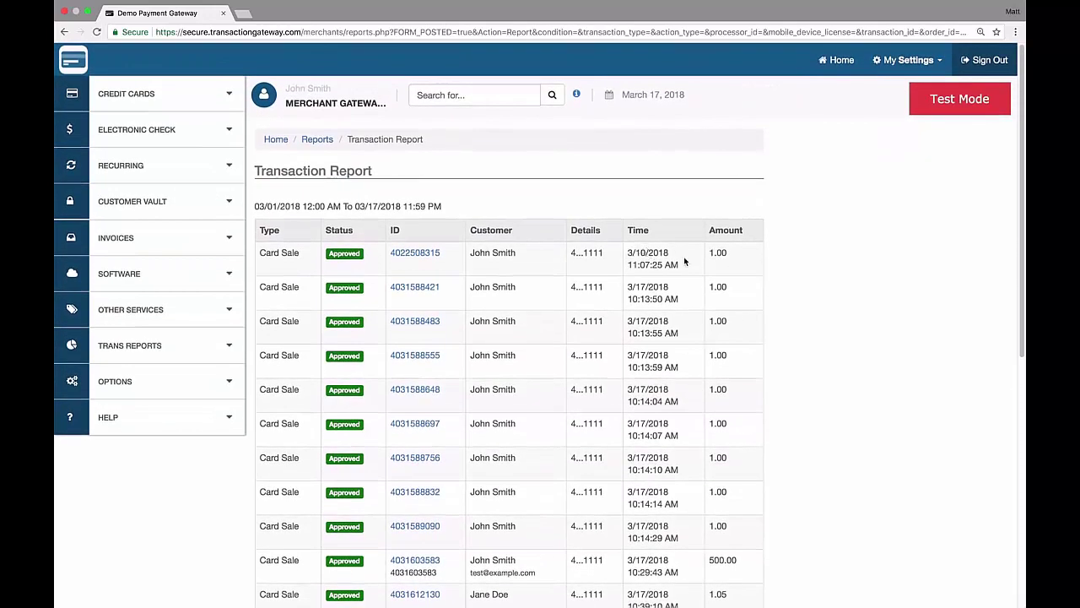
scroll(714, 272, down, 8)
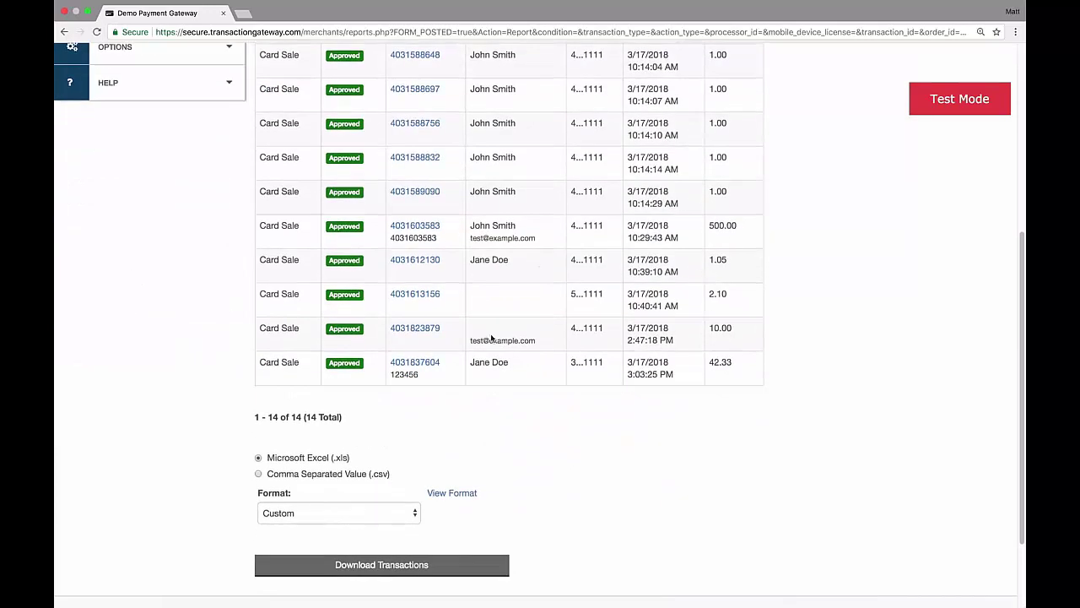
- Open the 42.33 card sale from the report and review its details from Transaction ID to Transaction History
click(404, 364)
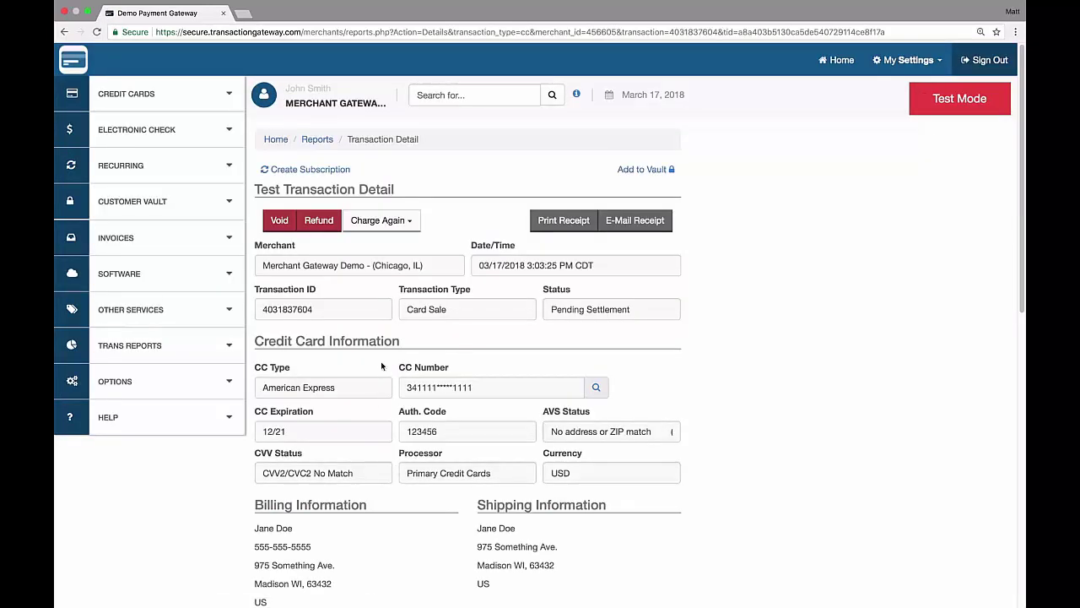
drag(320, 312, 260, 311)
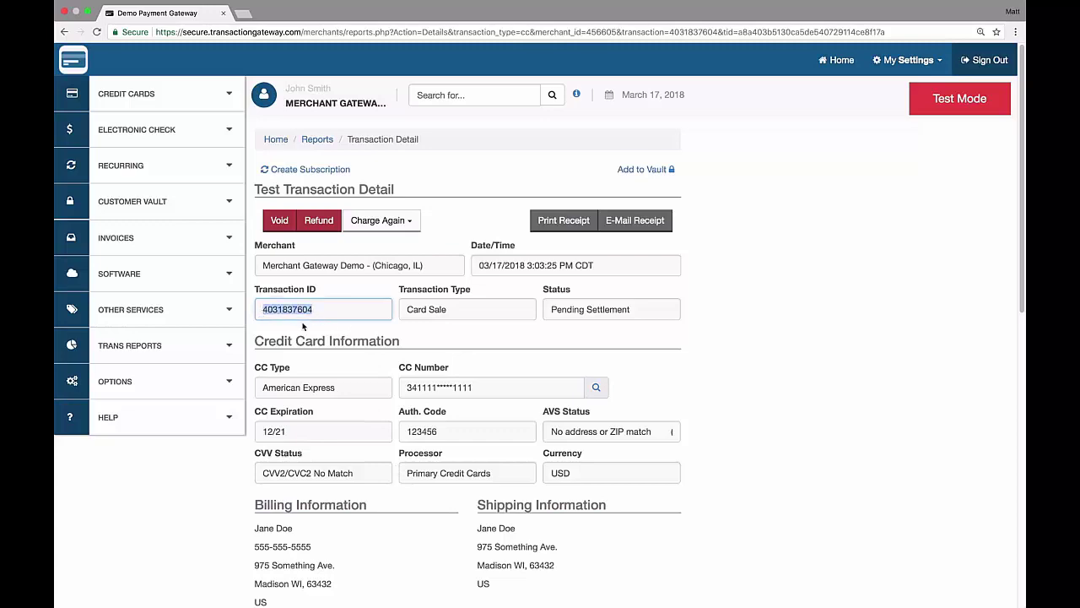
click(349, 333)
scroll(396, 386, down, 5)
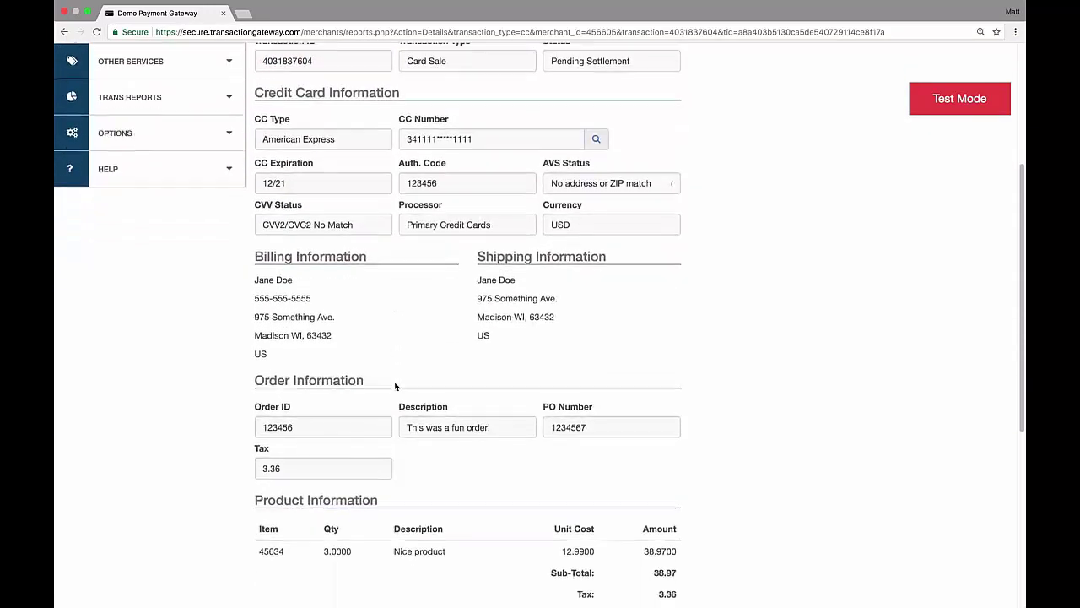
scroll(396, 386, down, 2)
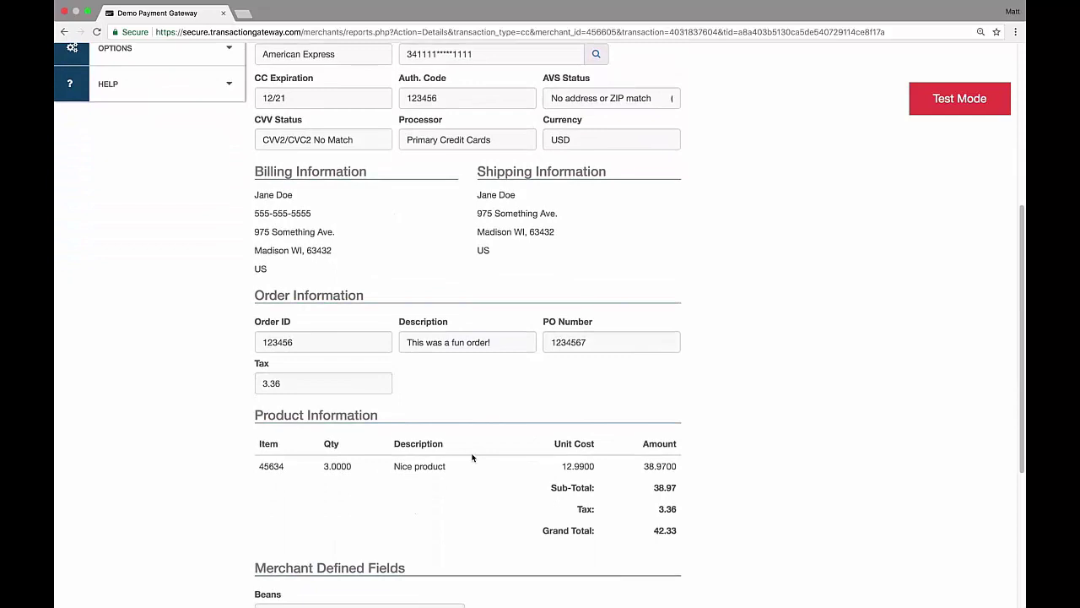
scroll(472, 458, down, 3)
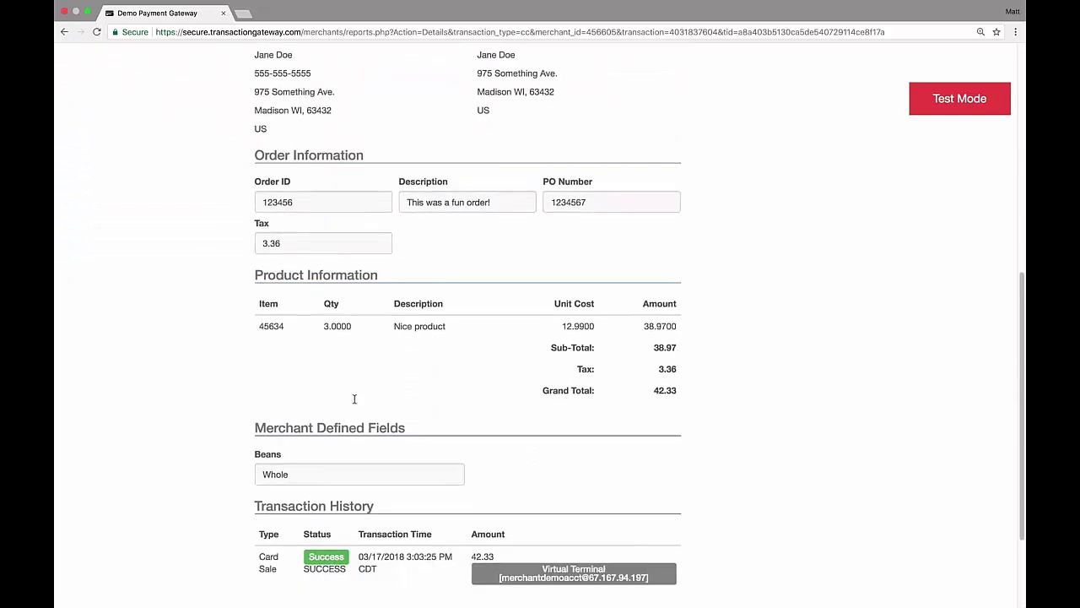
scroll(507, 347, down, 3)
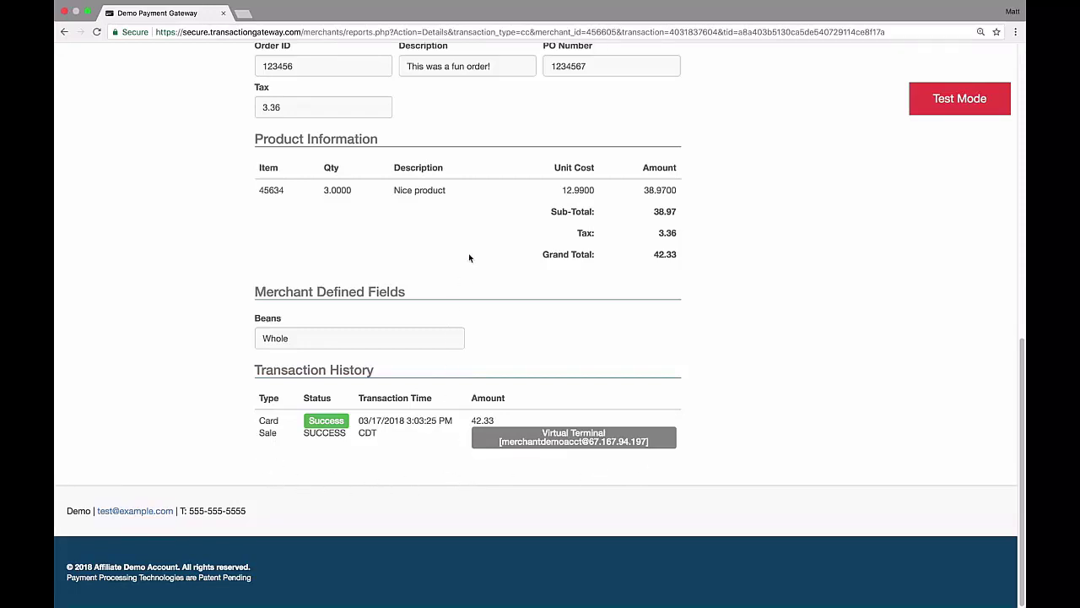
- Open the Create Subscription form from the transaction, review its prefilled fields, and return to the transaction detail
scroll(470, 257, up, 10)
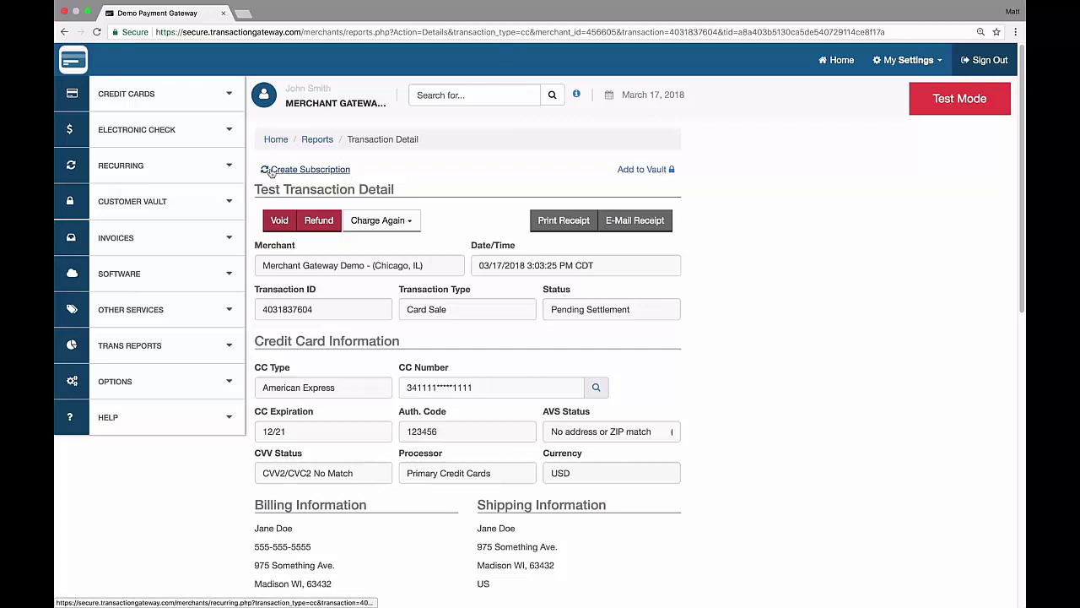
click(306, 171)
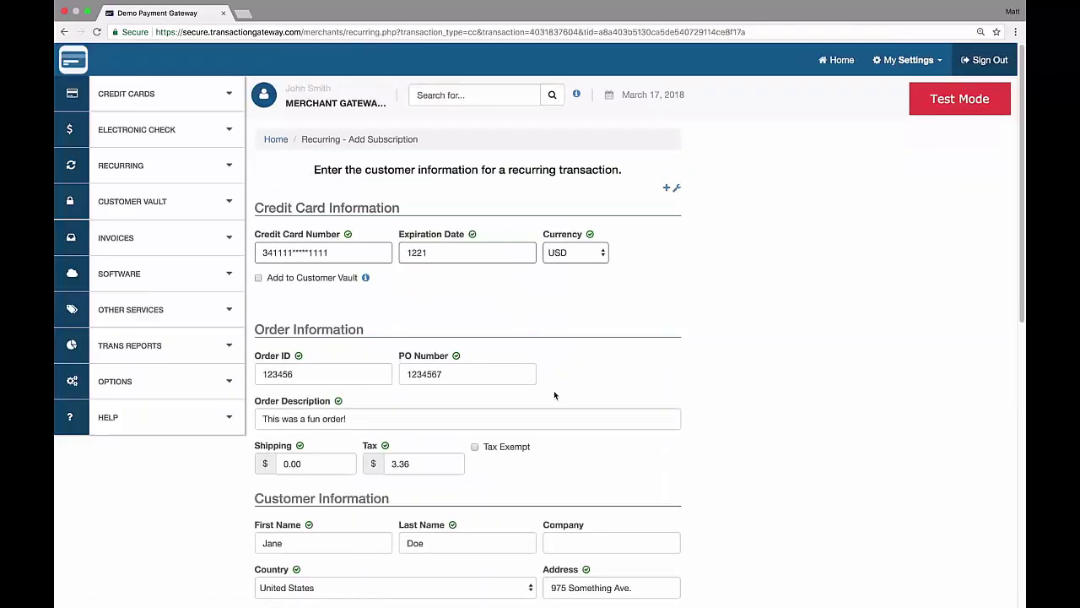
scroll(554, 393, down, 10)
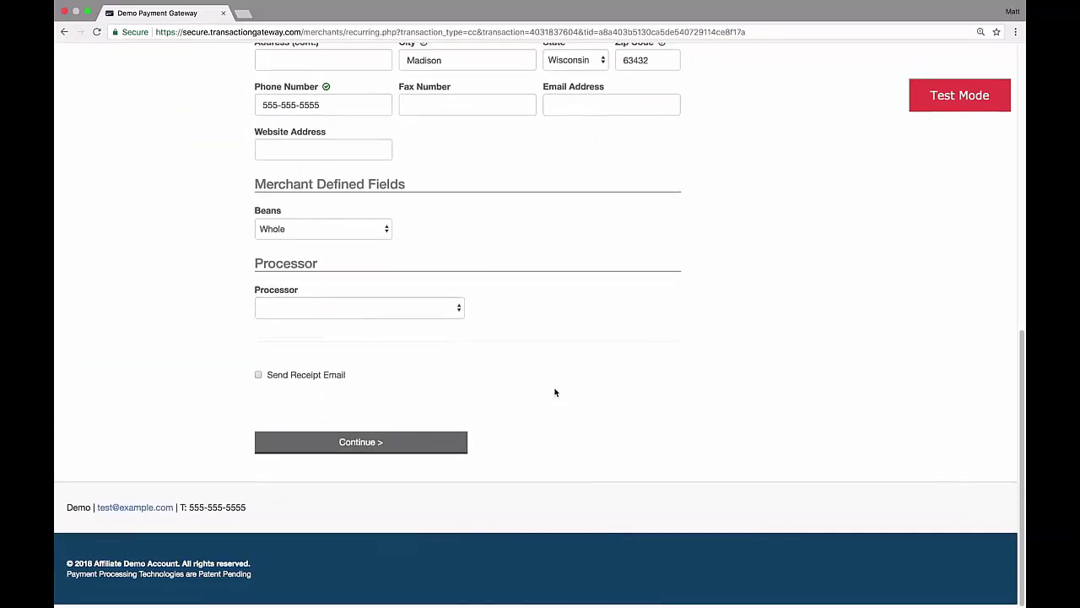
scroll(554, 392, up, 10)
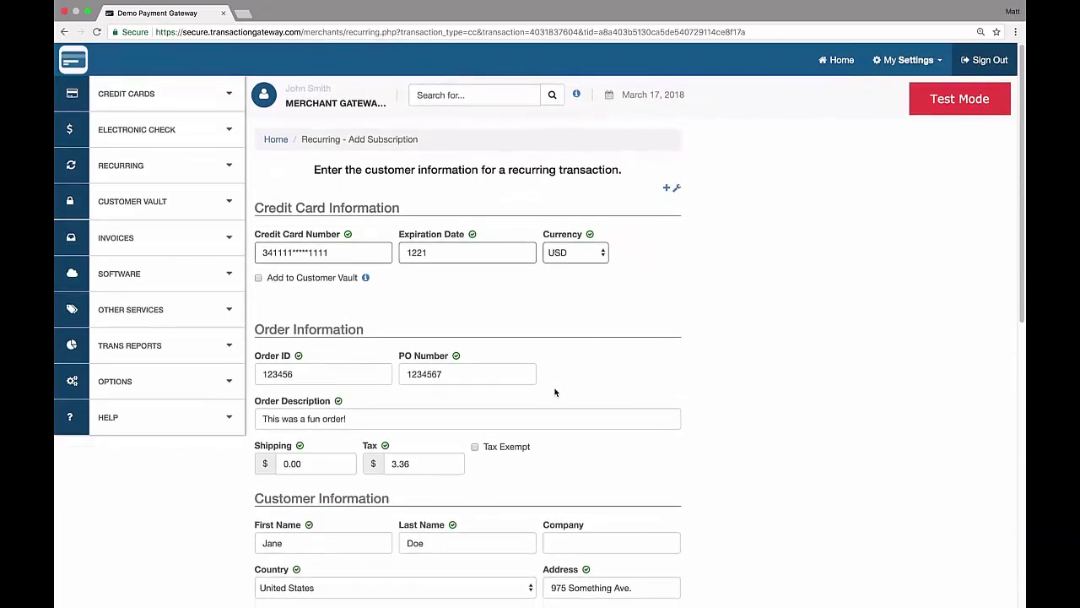
scroll(554, 392, down, 10)
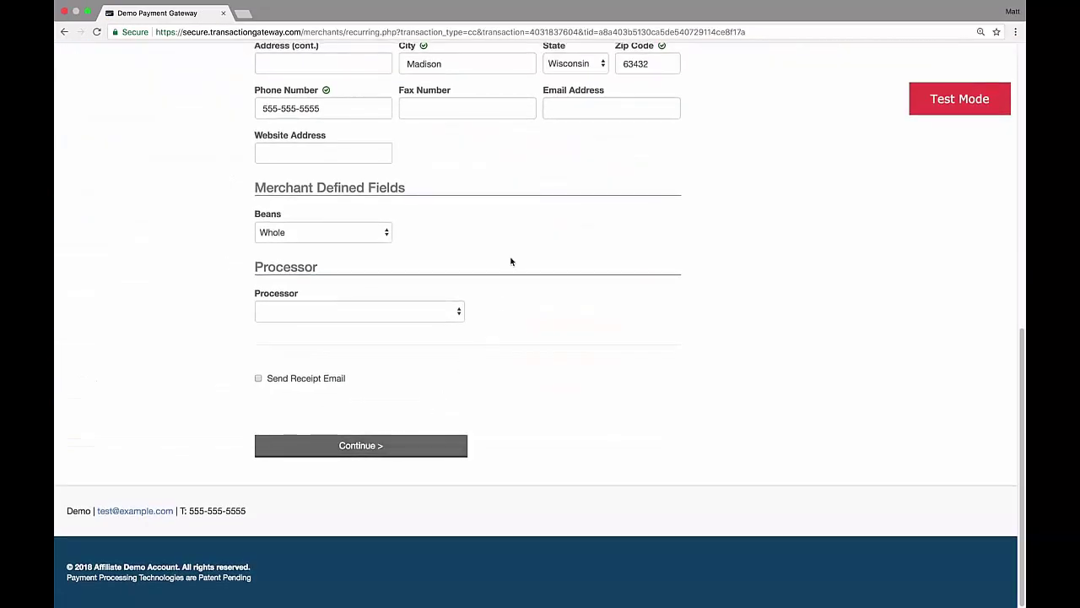
scroll(511, 261, up, 10)
click(64, 32)
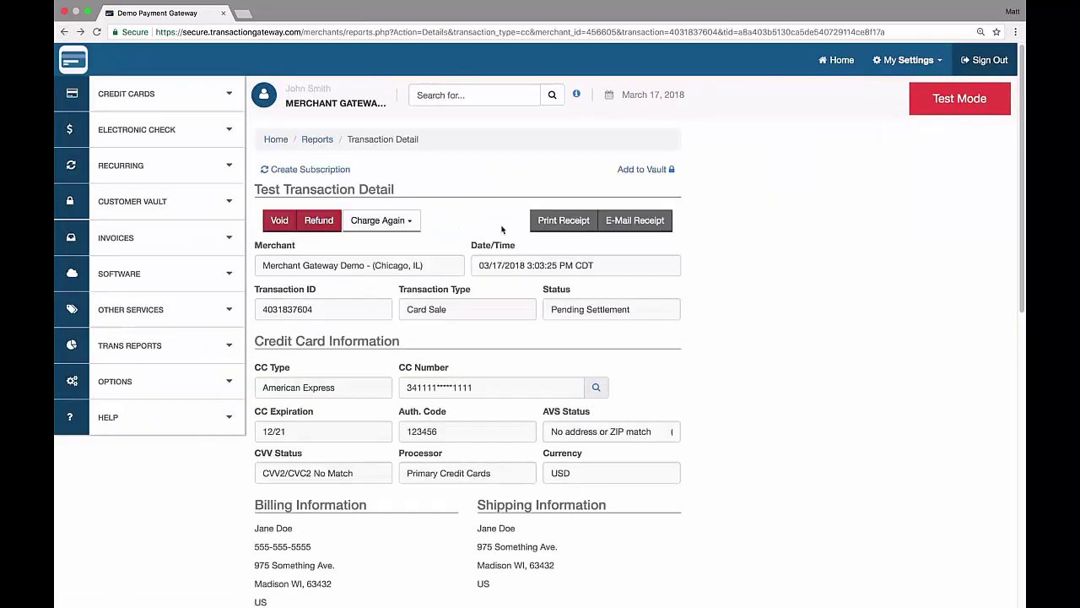
- Add the transaction's customer to the Customer Vault with the prefilled details and return to the transaction detail
click(652, 172)
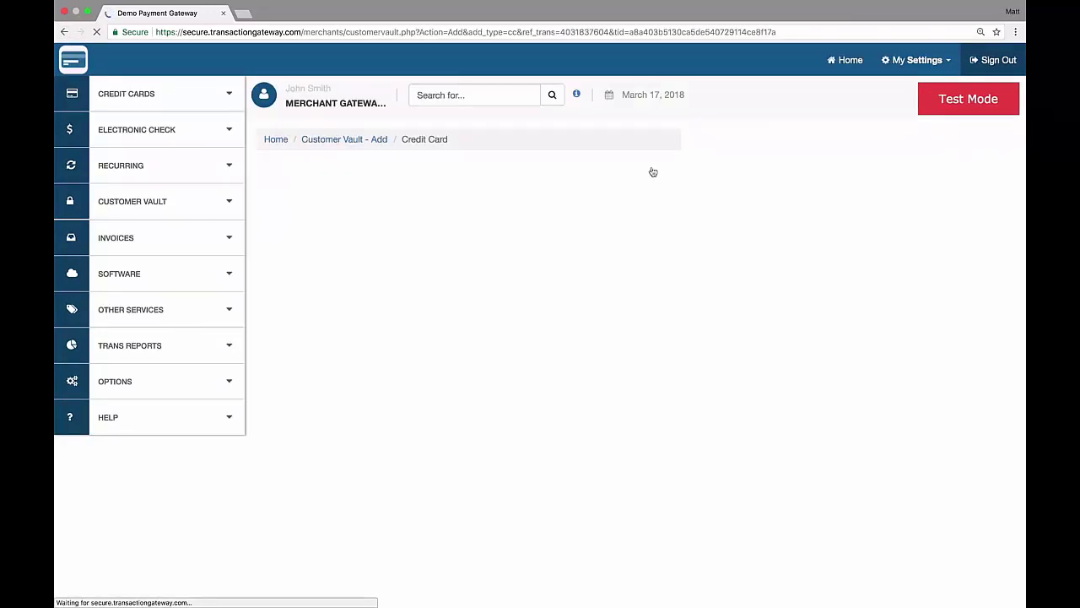
scroll(594, 294, down, 10)
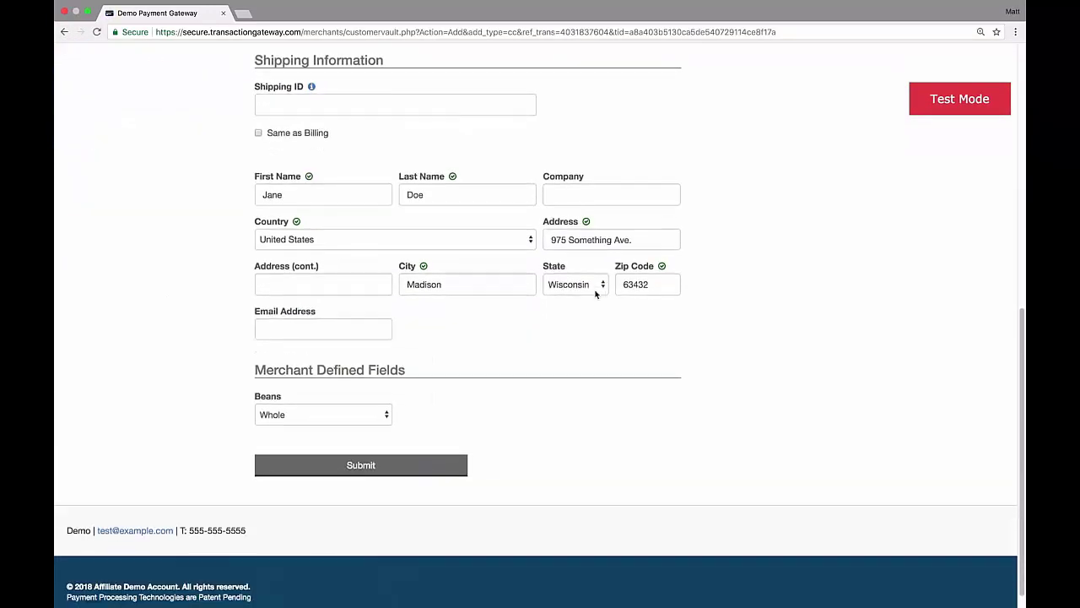
click(392, 440)
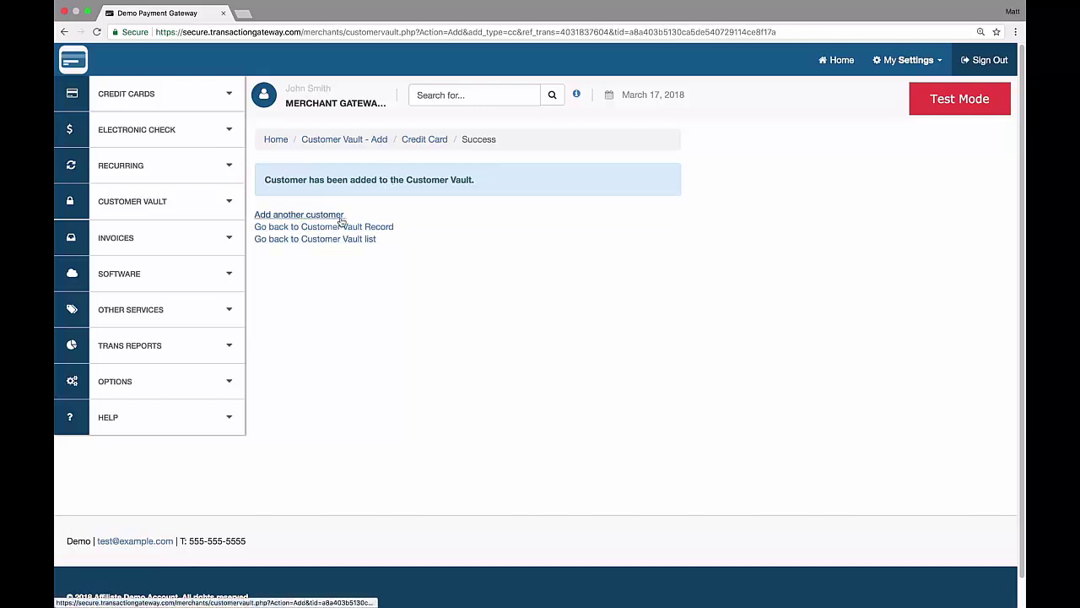
click(319, 226)
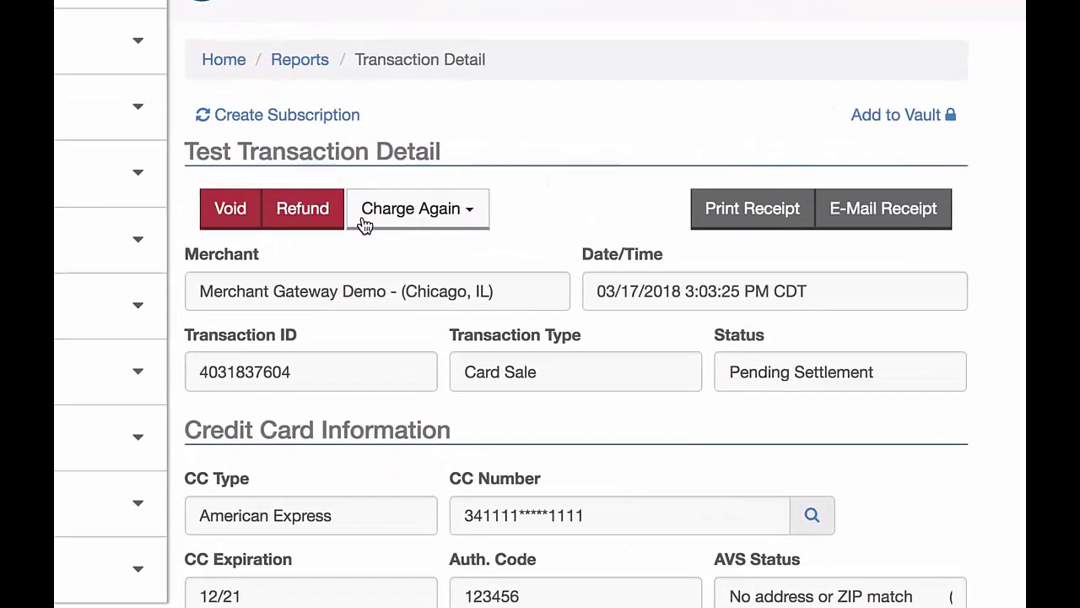
- Check the Charge Again options, and open the transaction's printable receipt and its print dialog, cancelling the print and closing the receipt
click(441, 209)
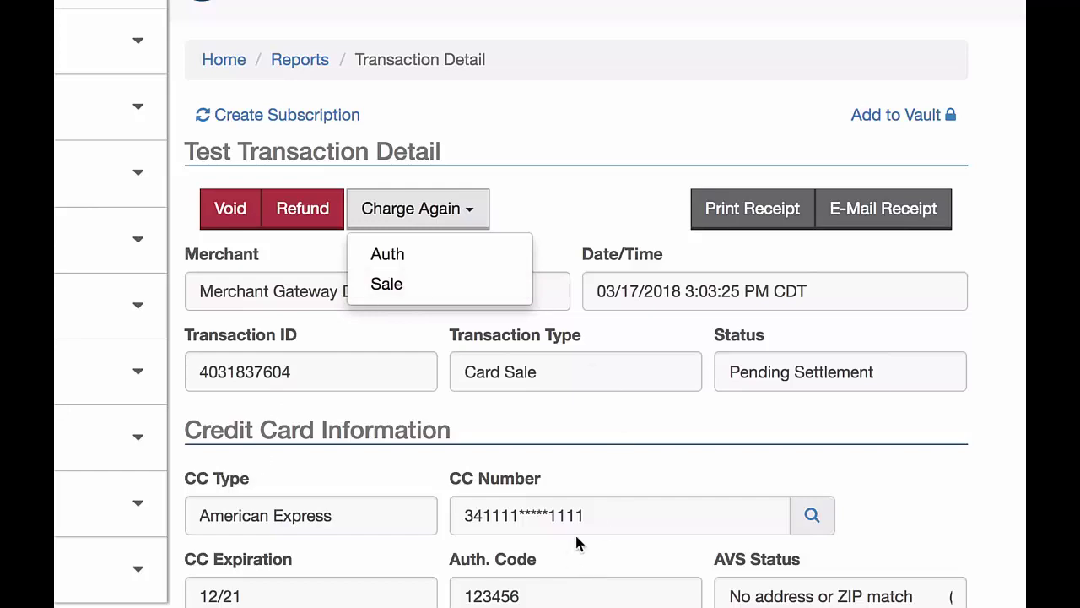
click(705, 211)
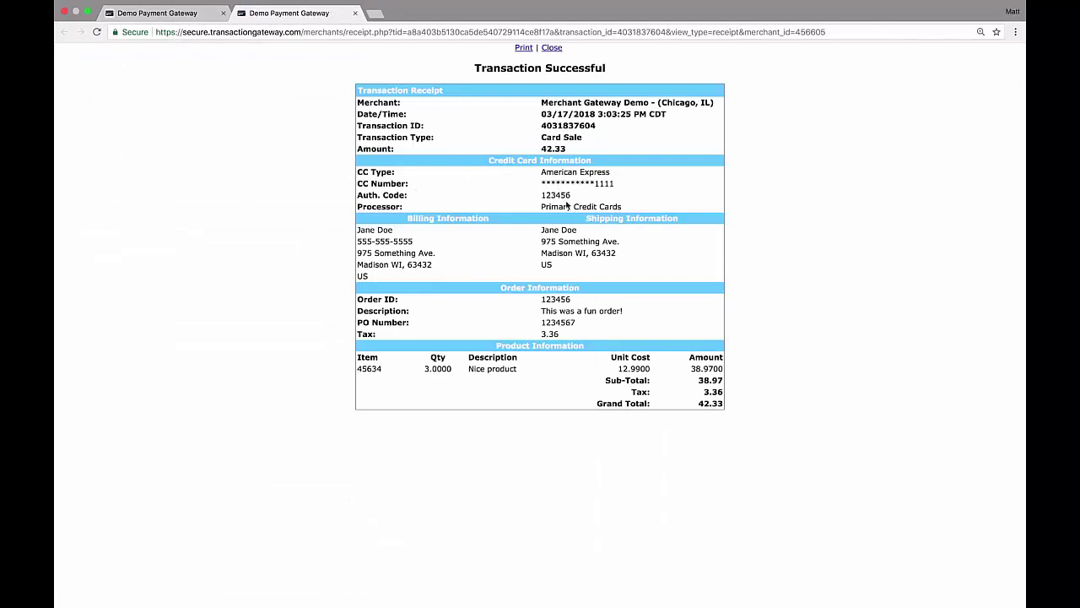
click(523, 47)
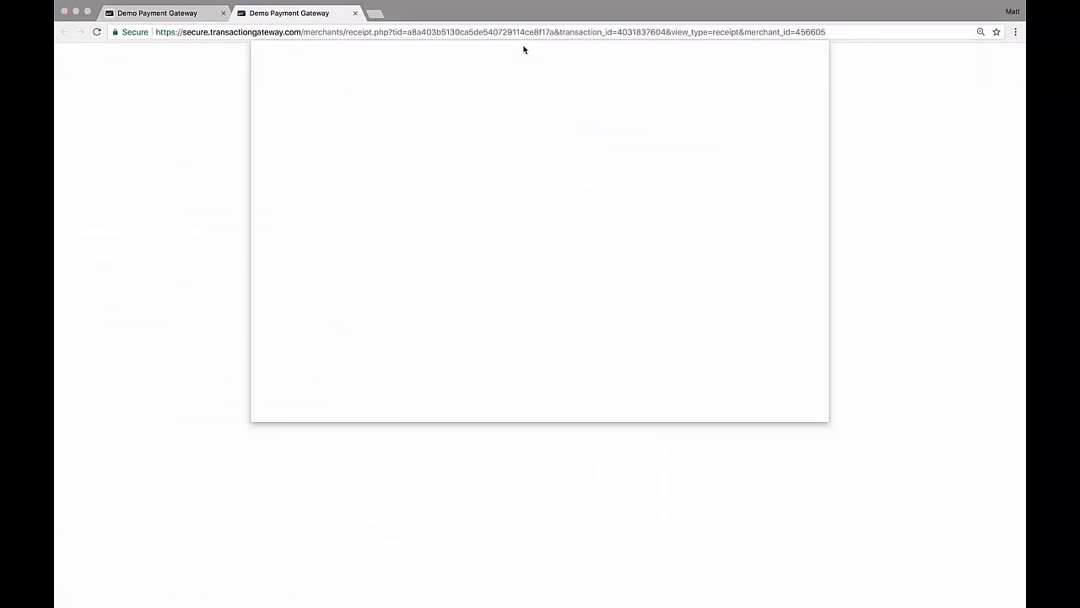
click(366, 91)
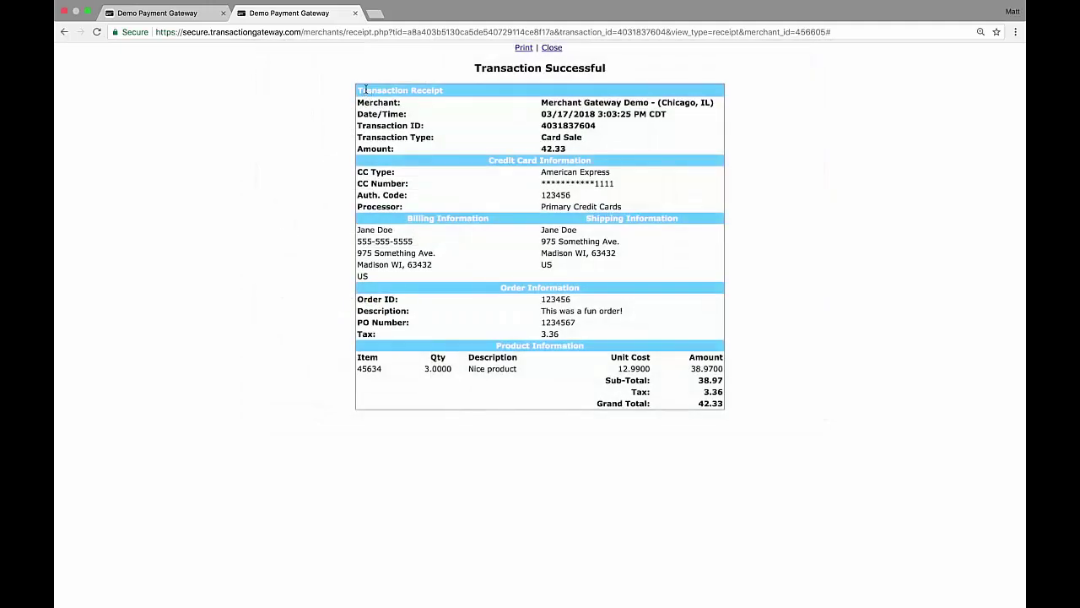
click(551, 48)
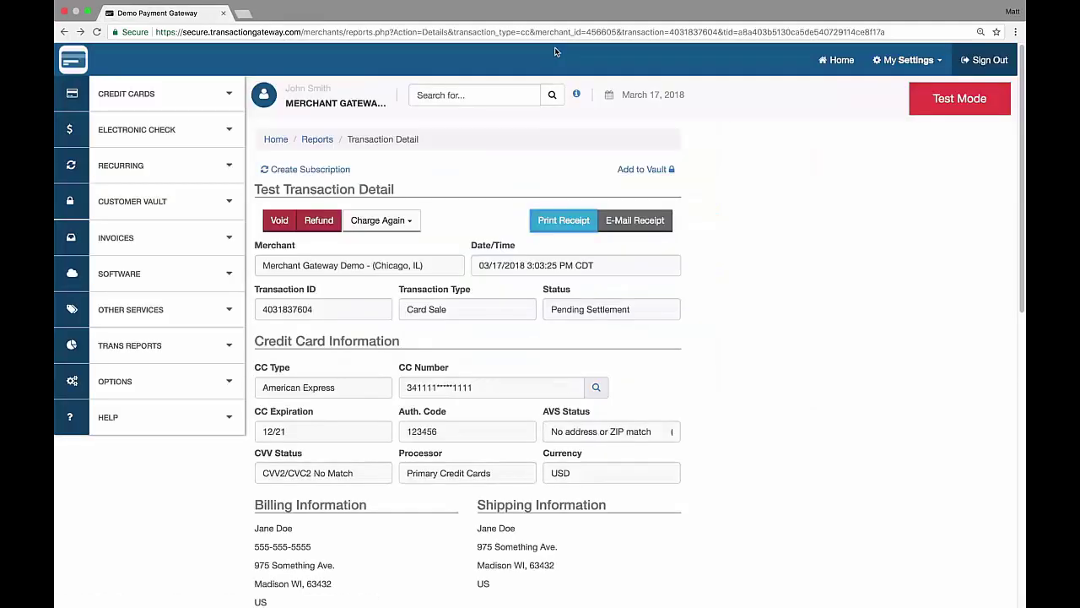
- Open the Email Customer Receipt form for the transaction, look at its recipient field, and close the form without sending
click(633, 221)
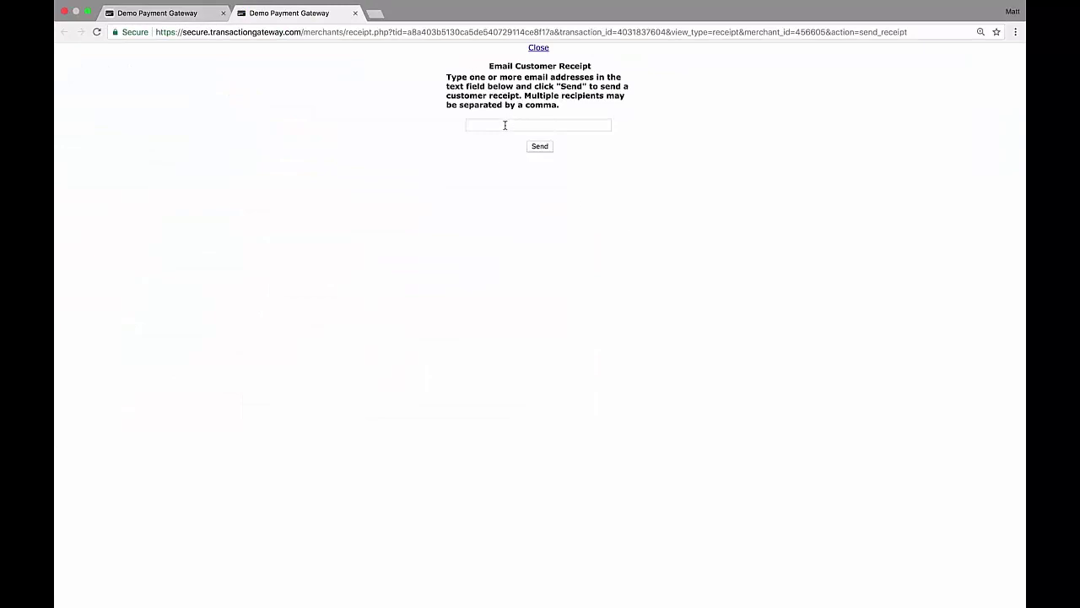
click(503, 124)
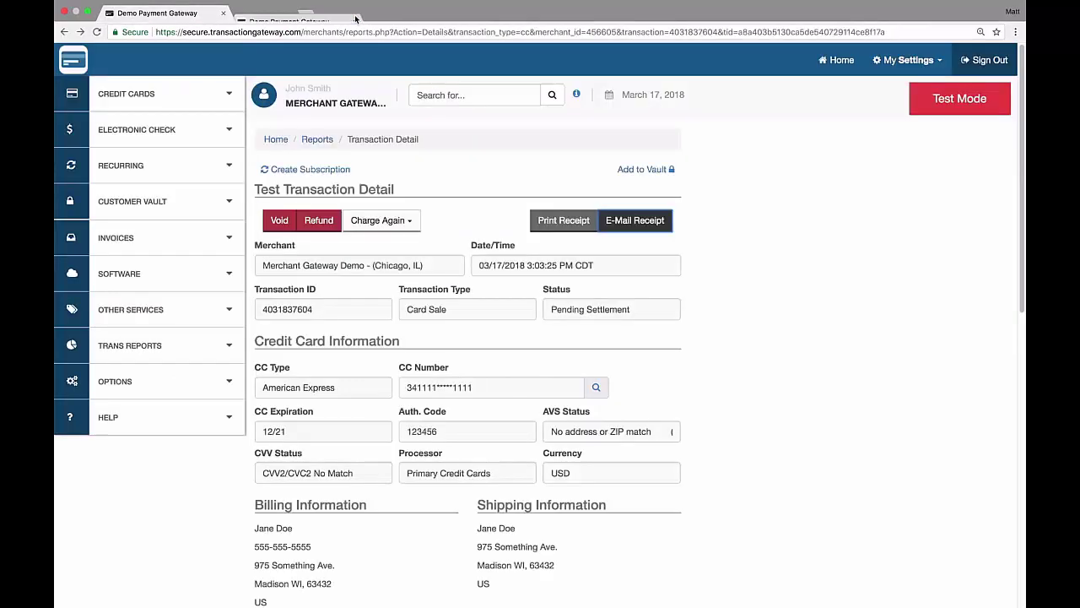
click(355, 13)
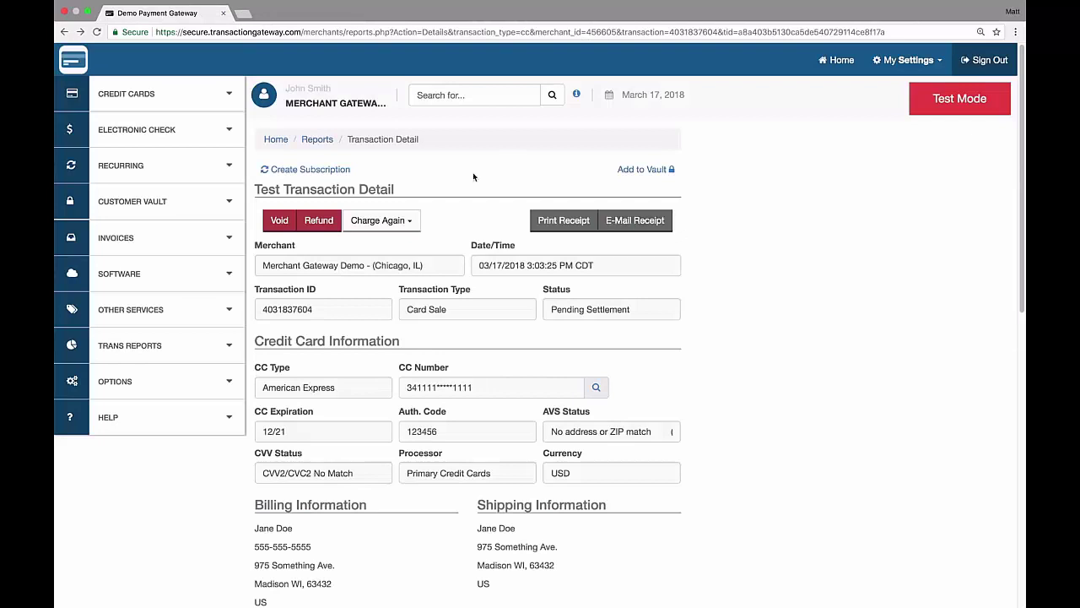
- Examine the Transaction ID and Status fields of the card sale and the remaining details further down
double_click(287, 312)
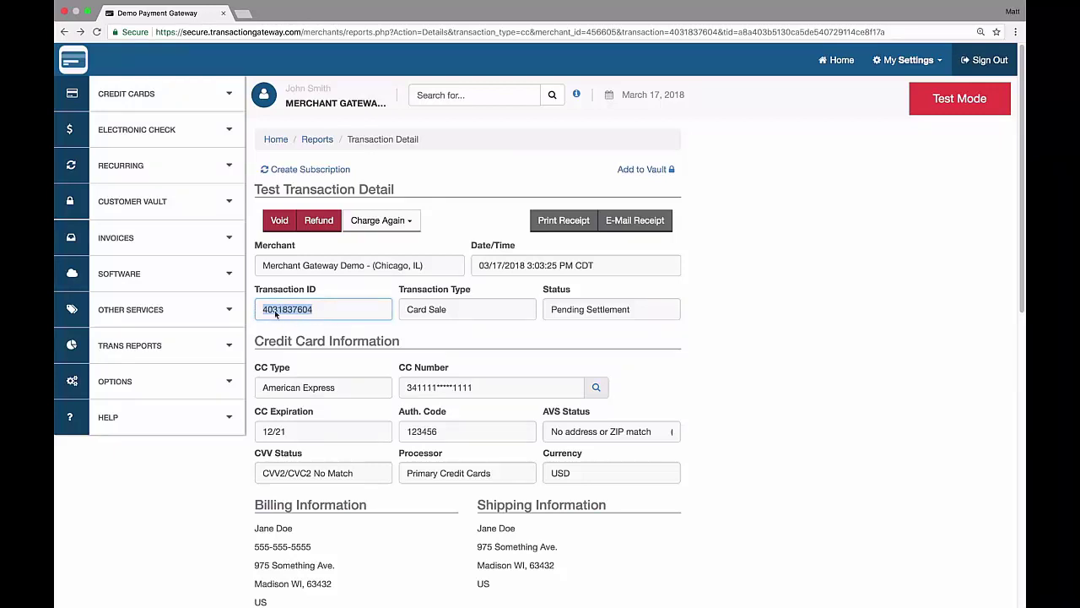
triple_click(567, 312)
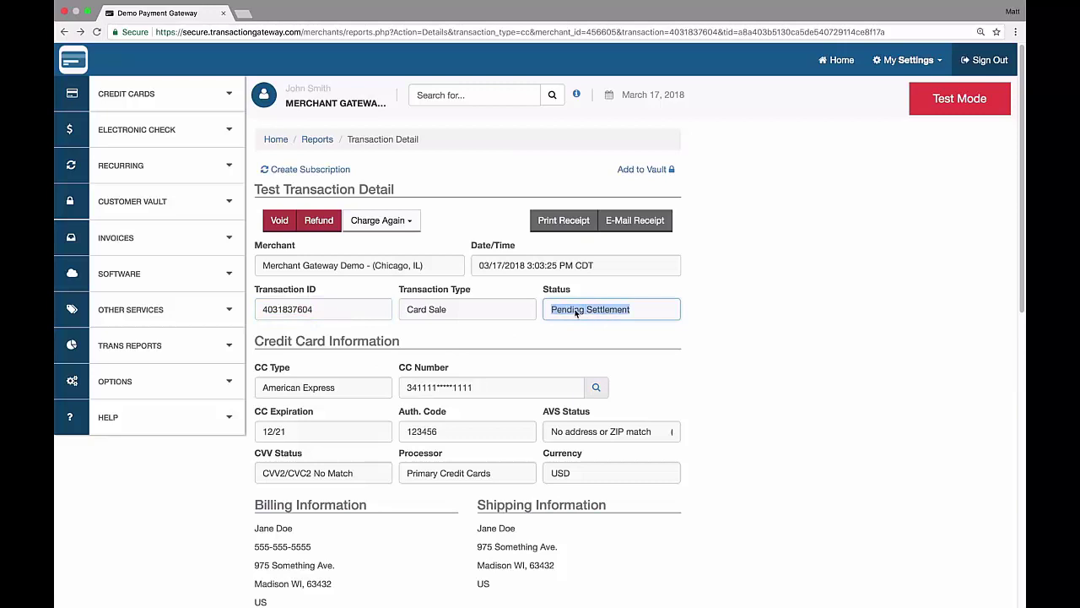
click(589, 293)
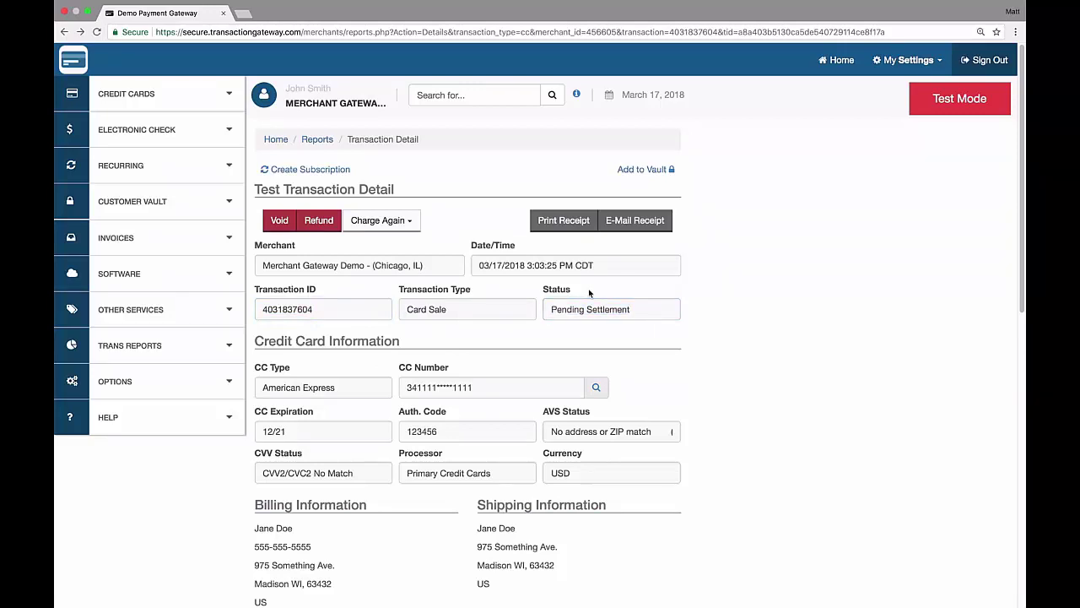
scroll(576, 329, down, 4)
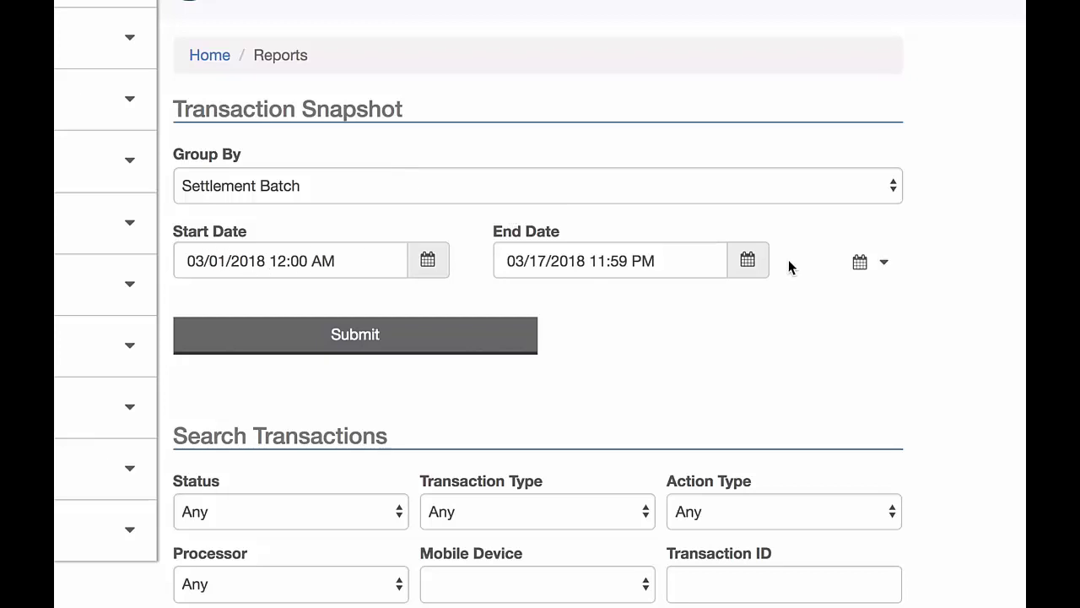
- Generate a Transaction Snapshot with the date range set to This Month, grouped by Card/Payment Type
click(871, 263)
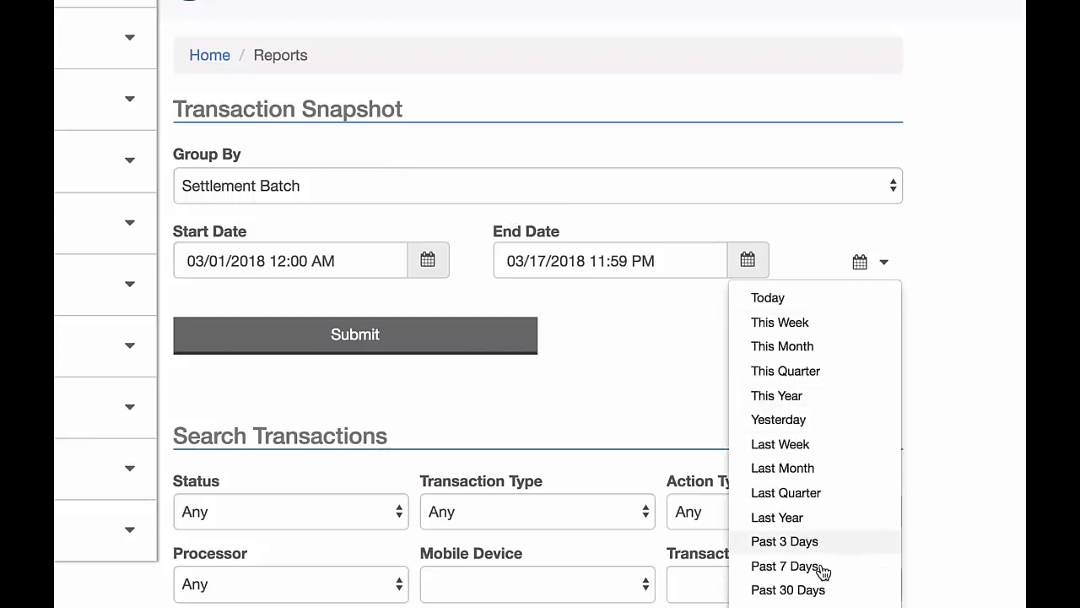
click(765, 354)
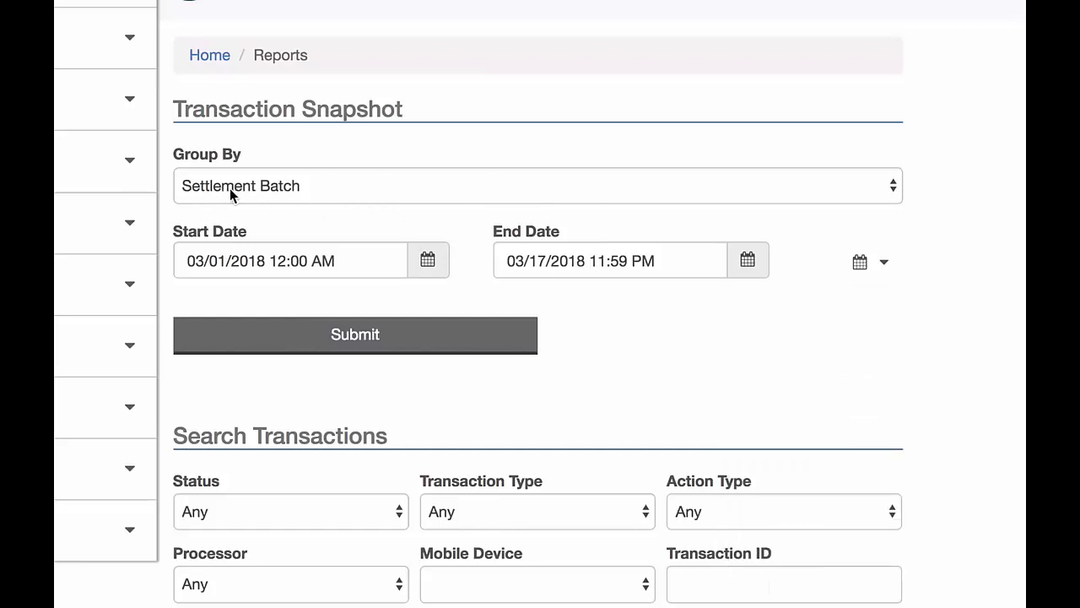
click(317, 193)
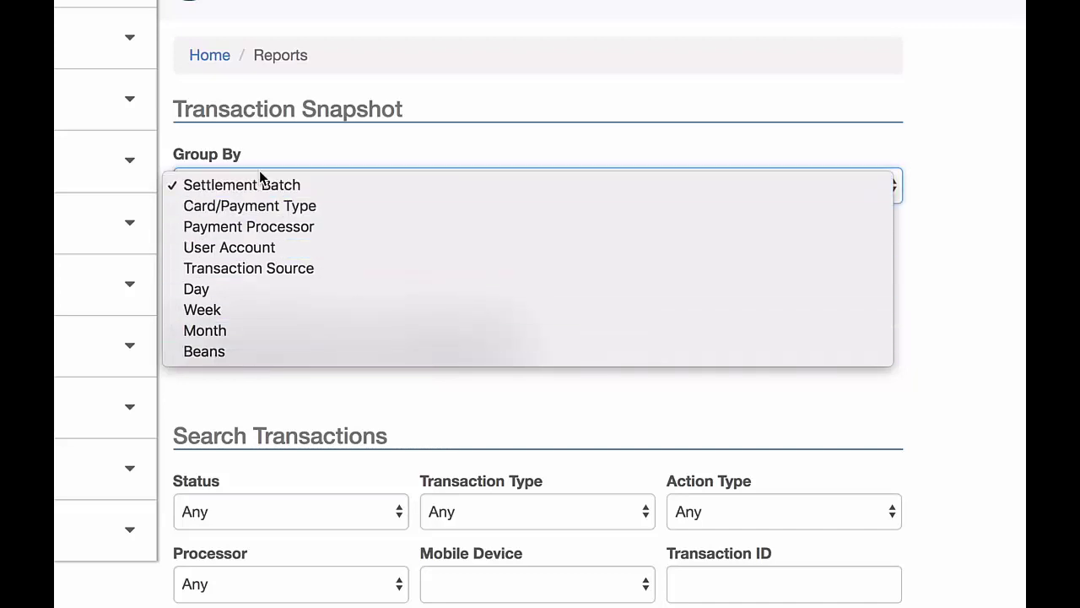
click(266, 210)
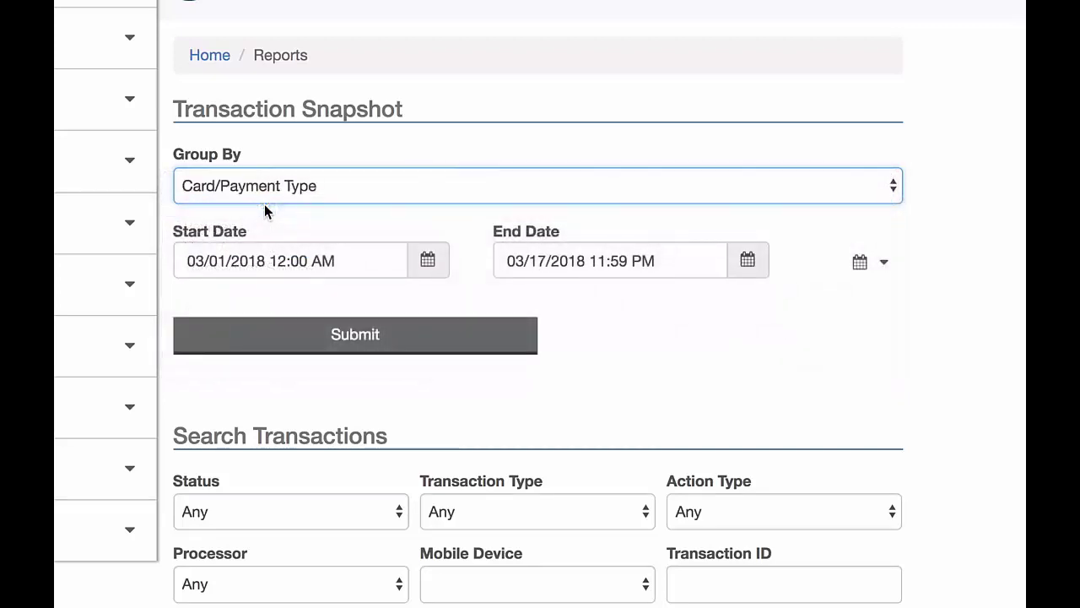
click(376, 352)
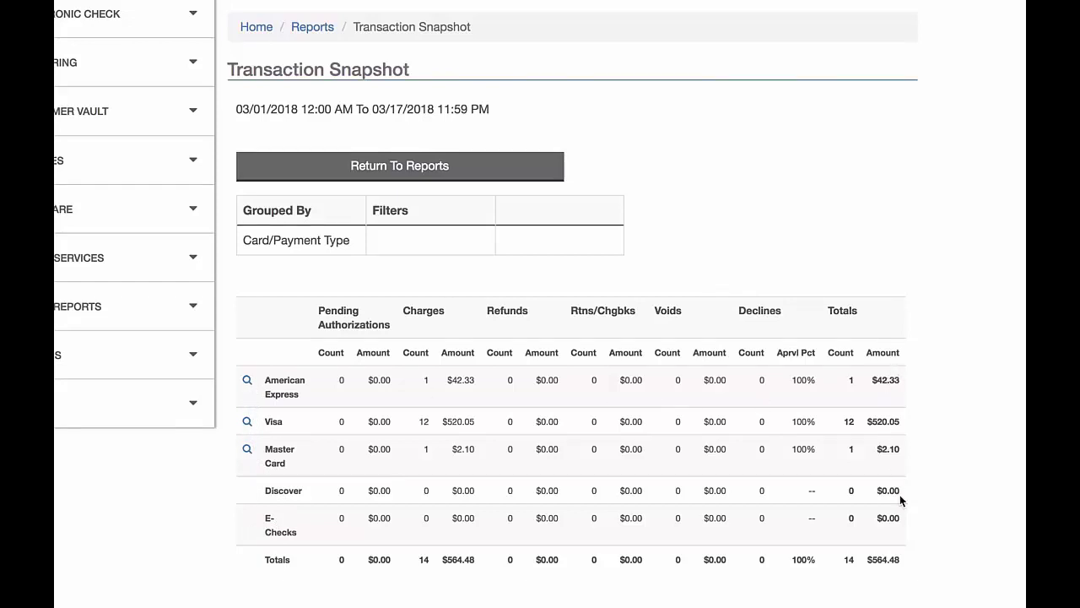
- View the individual Visa transactions from the snapshot and return to the Transaction Snapshot
click(247, 421)
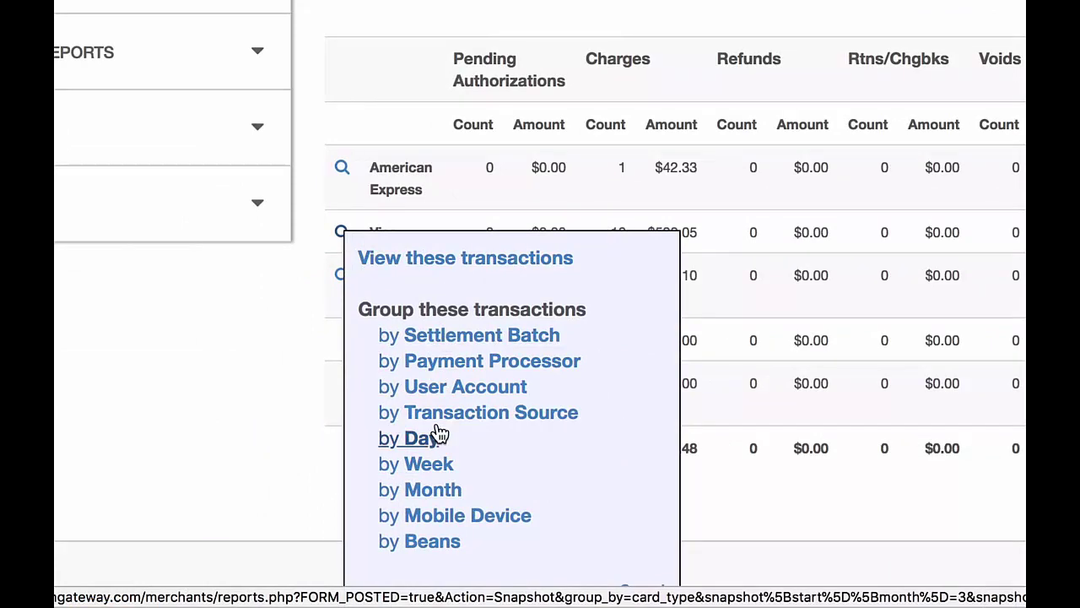
click(522, 272)
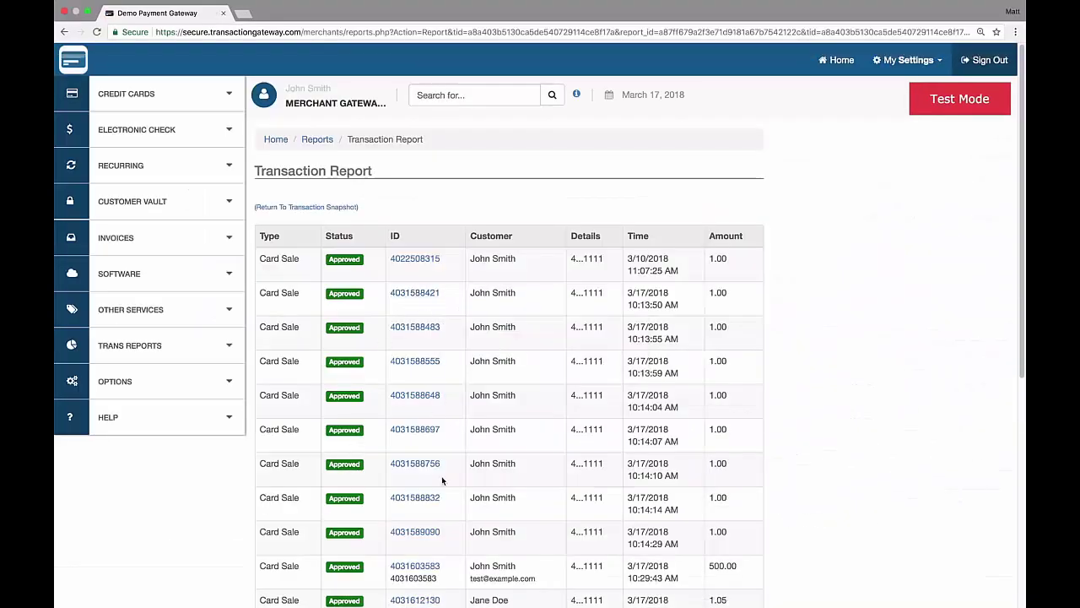
scroll(441, 476, down, 3)
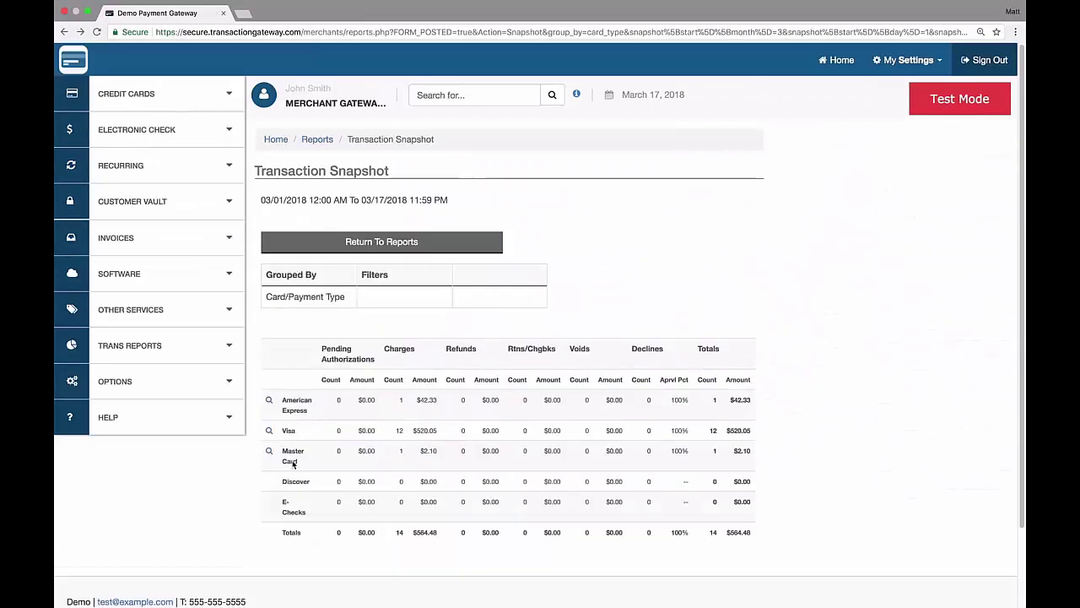
- Group the snapshot's Visa transactions by day, and regroup those of 03/10/2018 by User Account
click(268, 431)
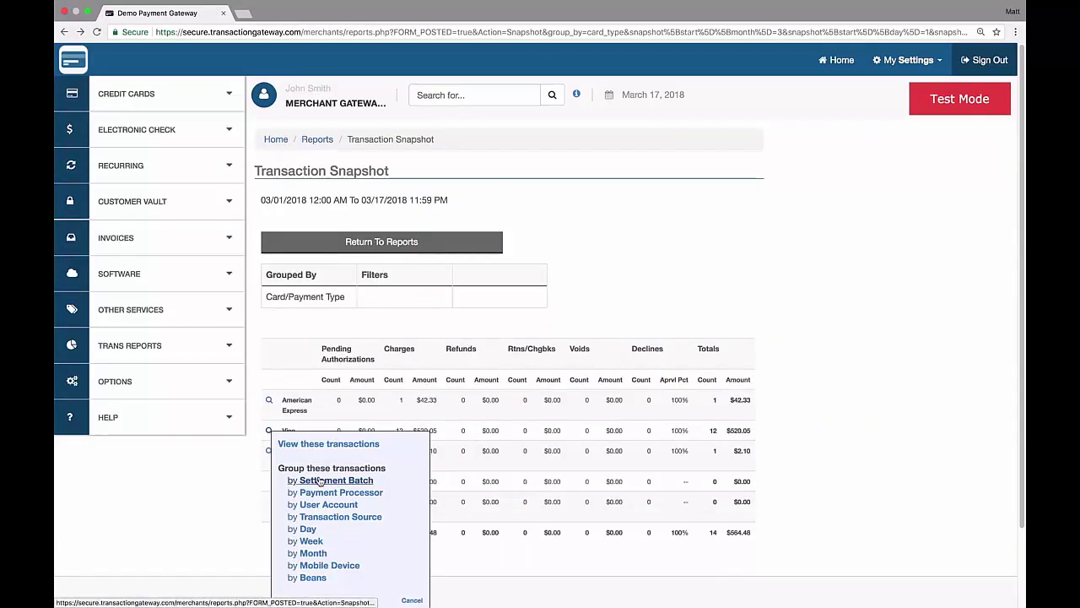
click(309, 529)
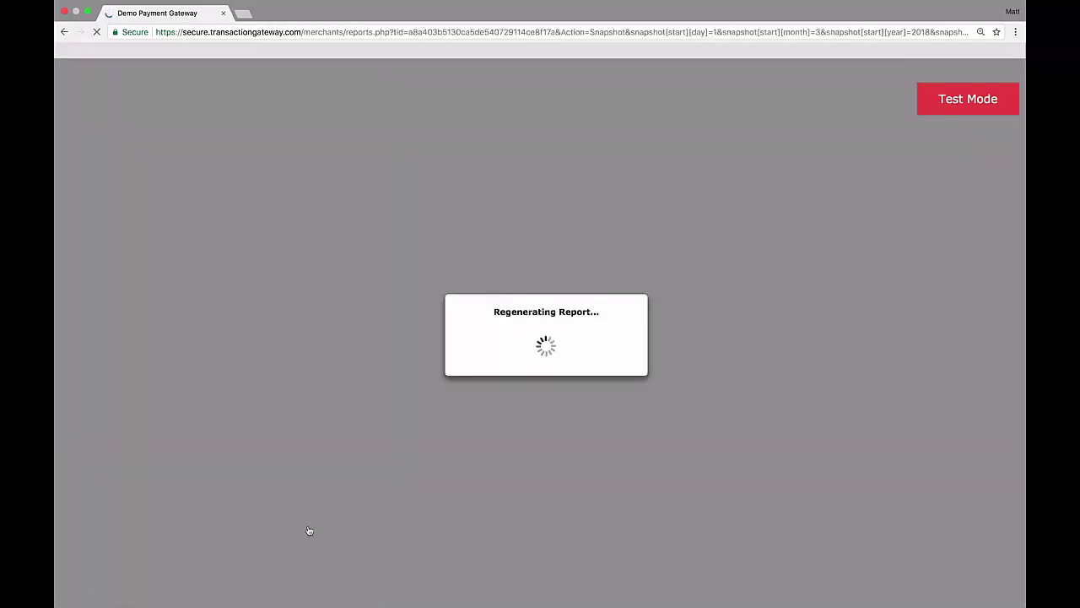
scroll(309, 529, down, 5)
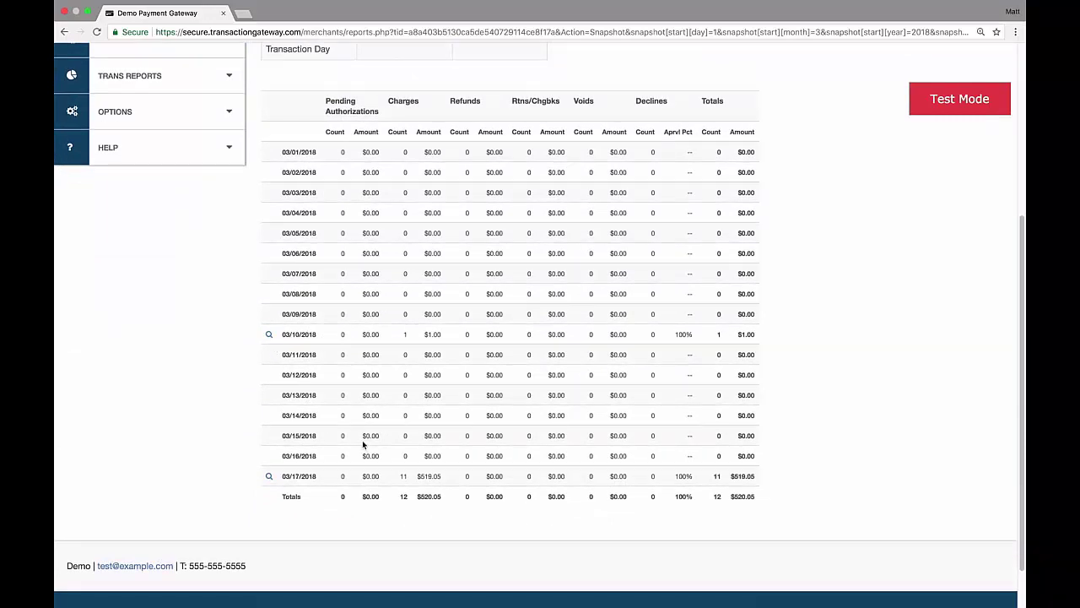
click(269, 334)
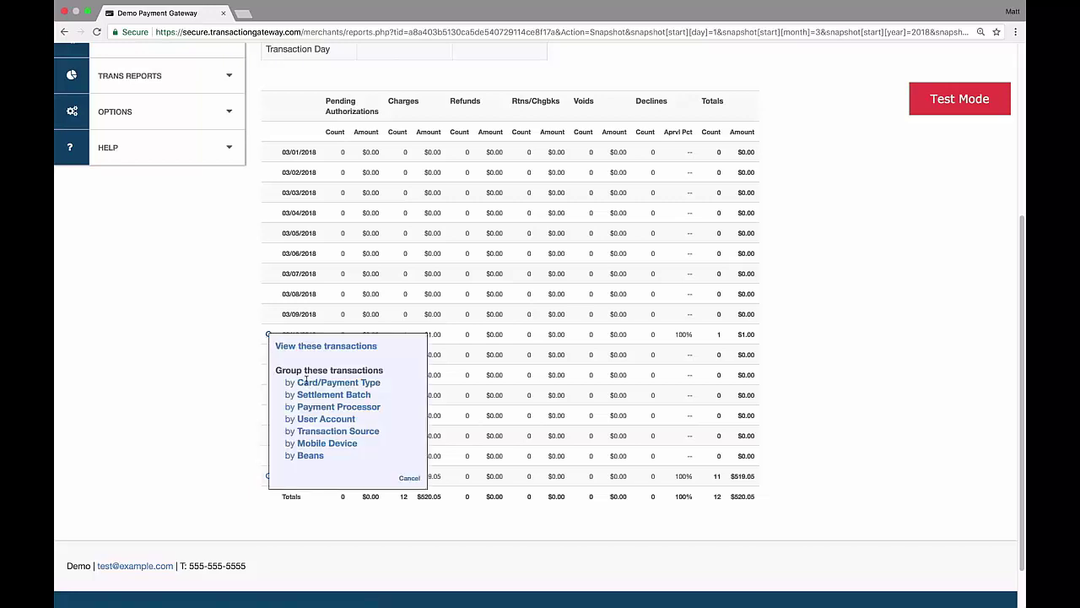
click(312, 421)
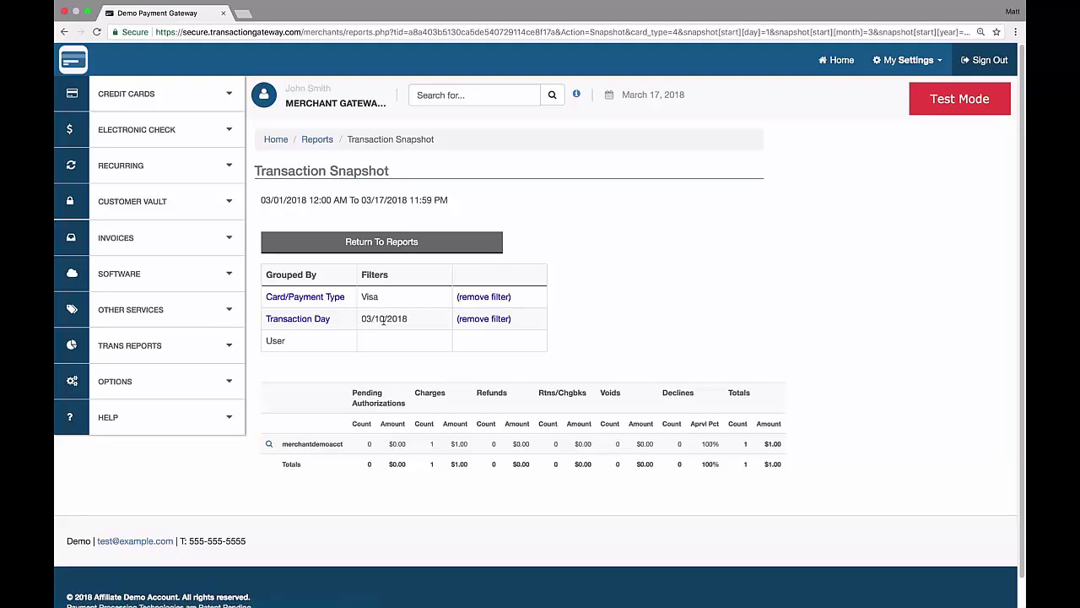
- List the user account's filtered transactions and open the 1.00 card sale to review its details down to Transaction History
click(269, 444)
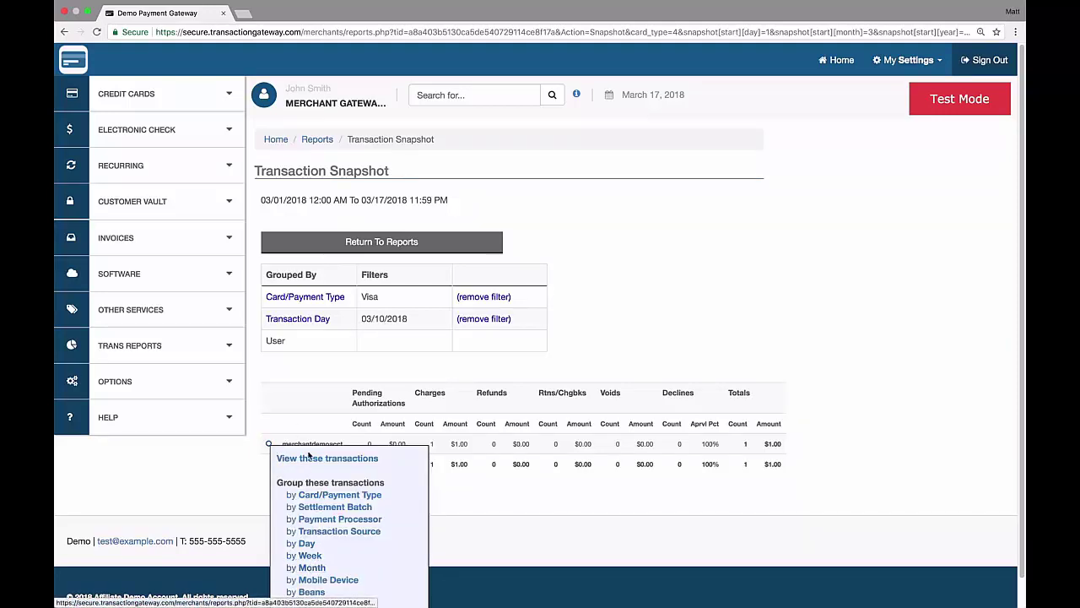
click(309, 457)
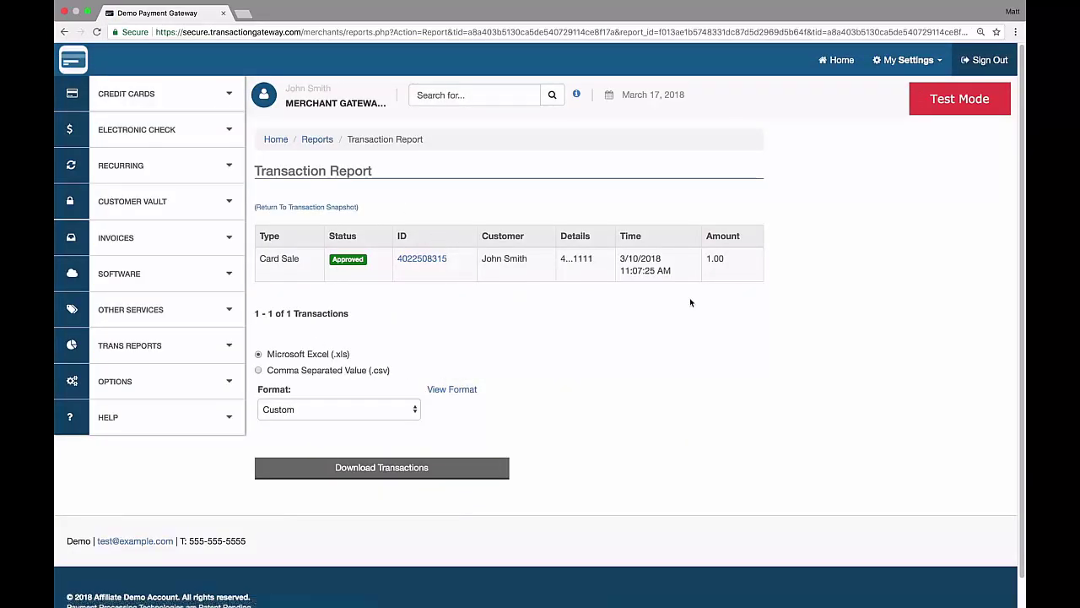
click(430, 258)
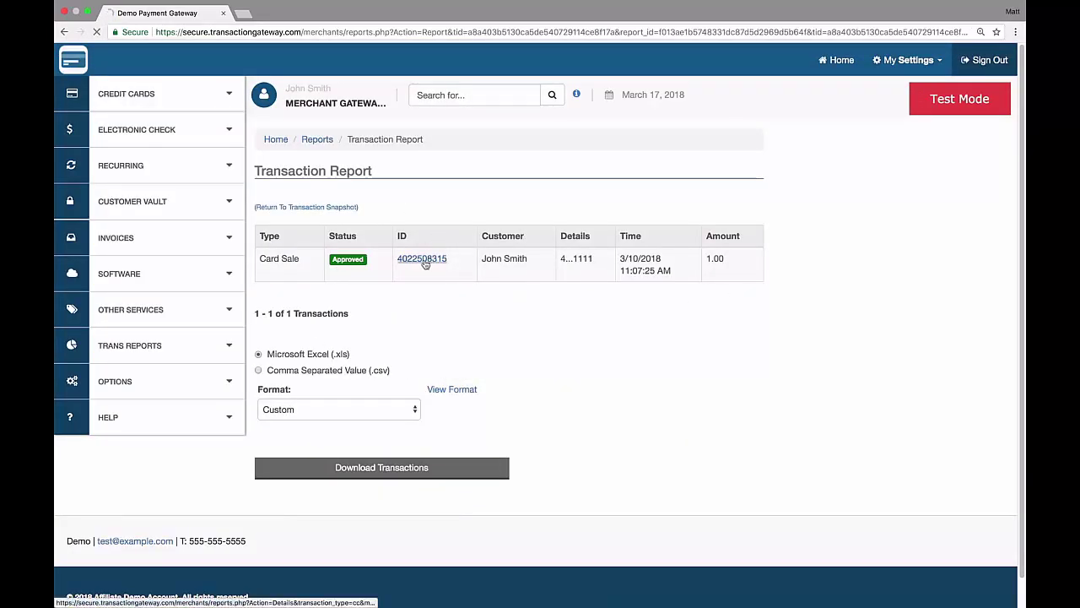
scroll(533, 406, down, 5)
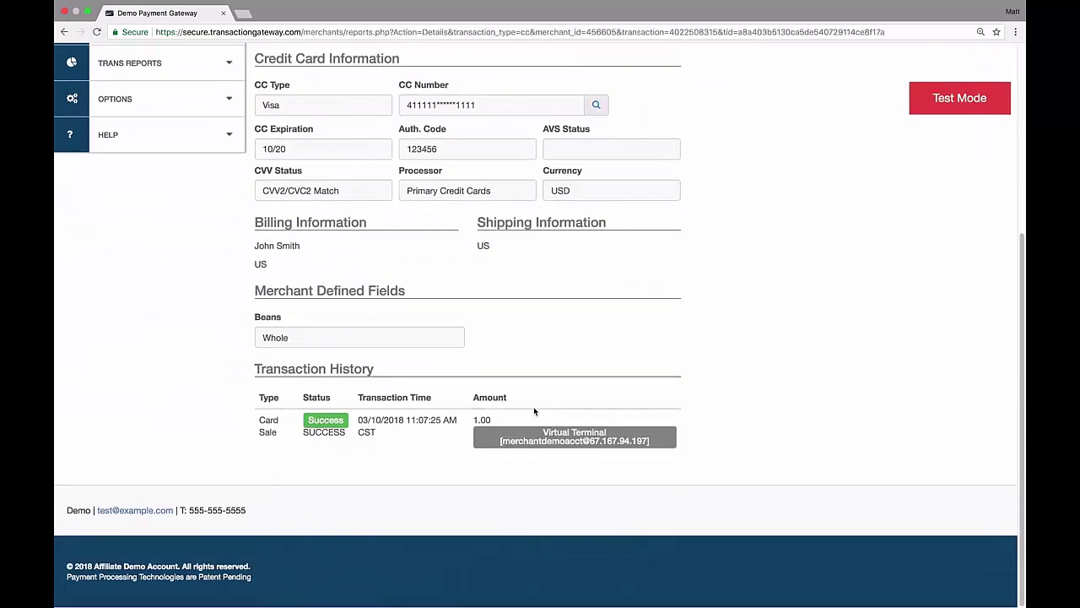
scroll(533, 406, up, 5)
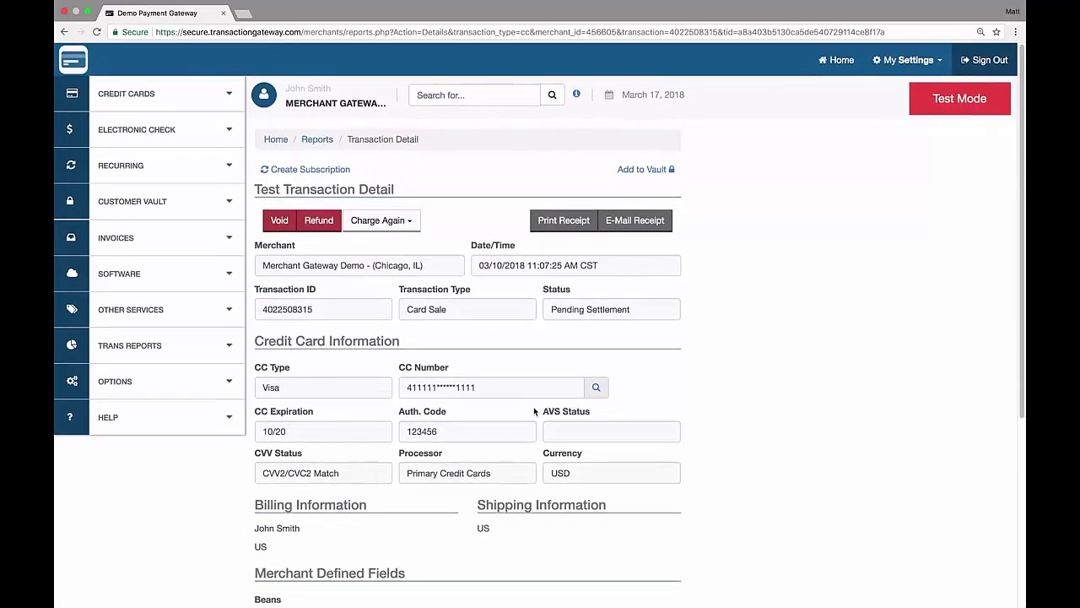